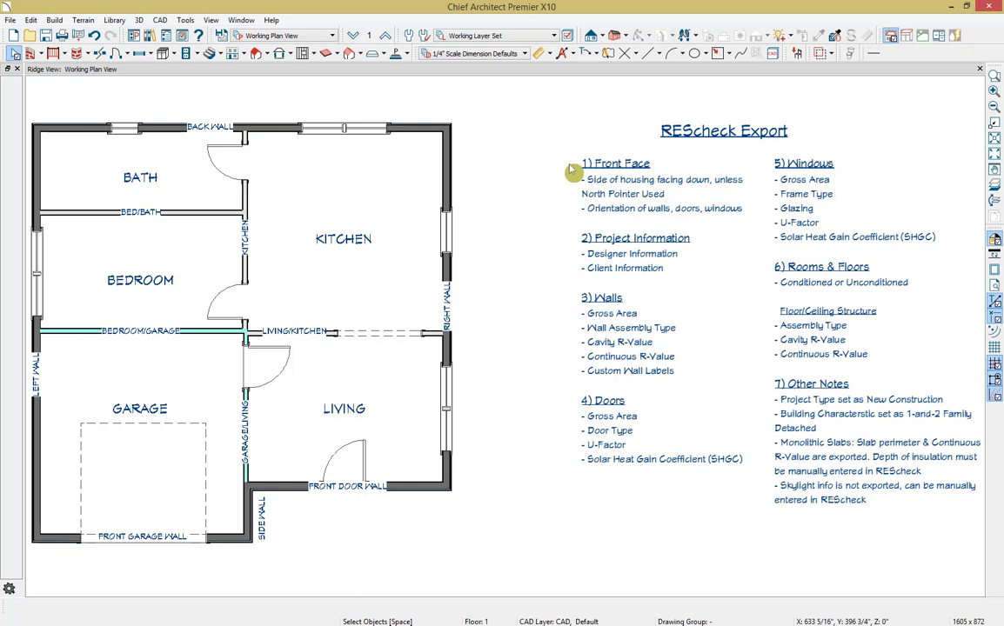
Draw a north pointer about 12'-10" long at 90° in the space between the floor plan and the REScheck notes
{"action": "left_click", "coordinate": [160, 20]}
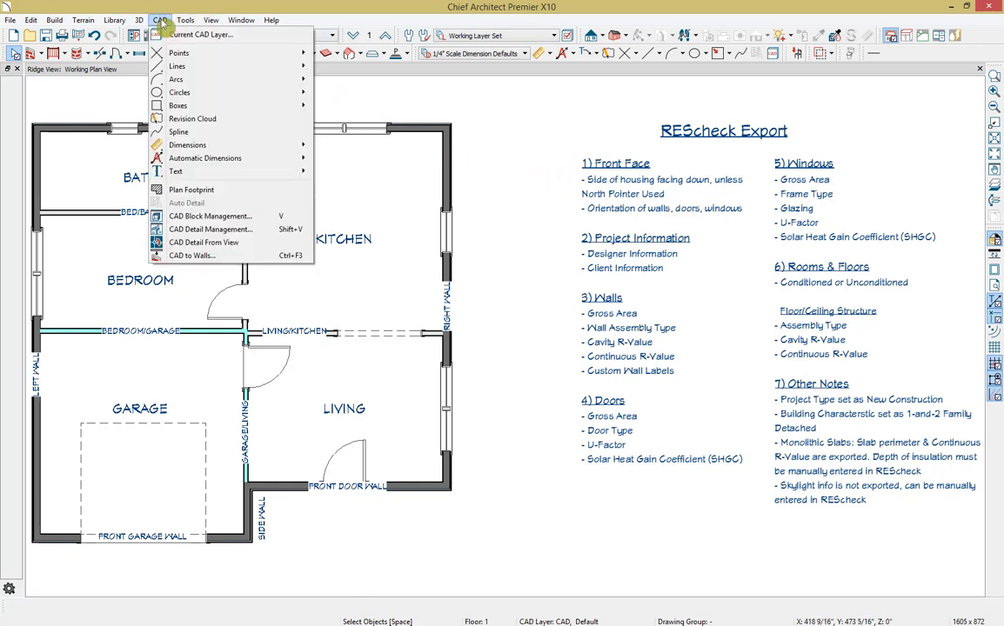
{"action": "mouse_move", "coordinate": [176, 68]}
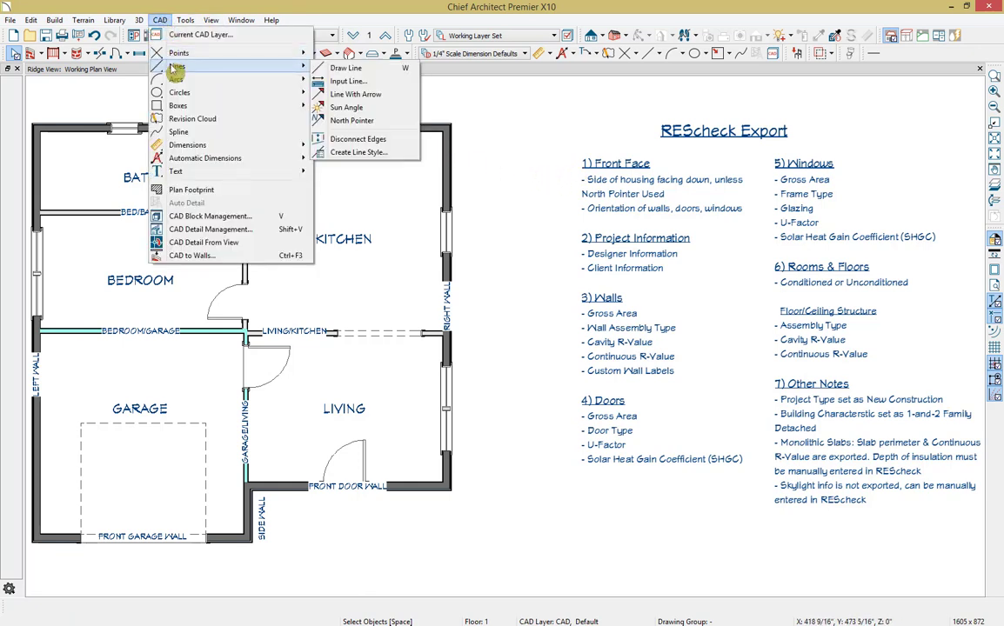
{"action": "left_click", "coordinate": [380, 122]}
{"action": "left_click_drag", "start_coordinate": [538, 464], "coordinate": [528, 284]}
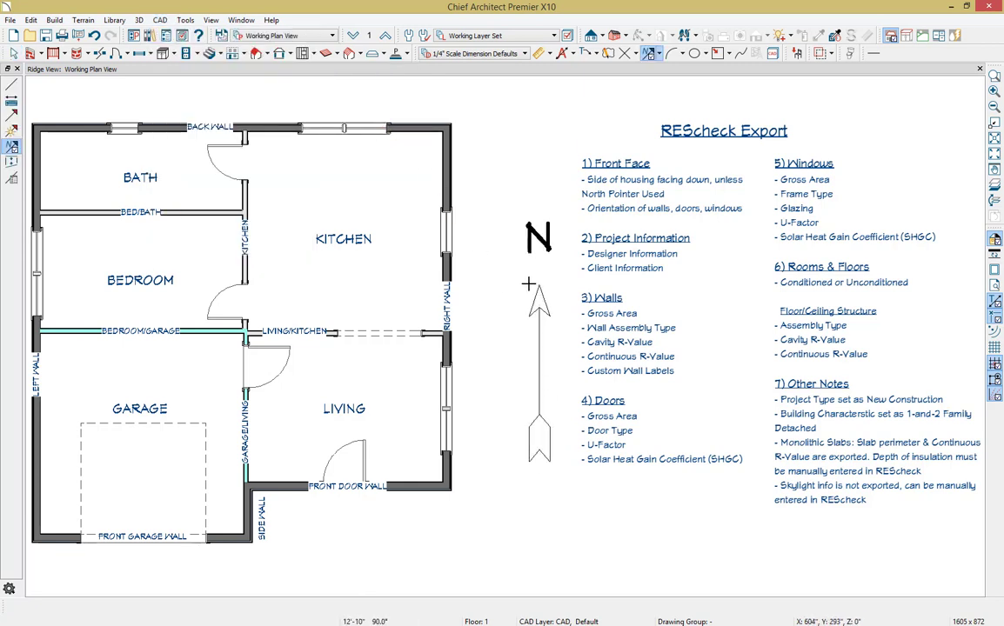
{"action": "key", "text": "space"}
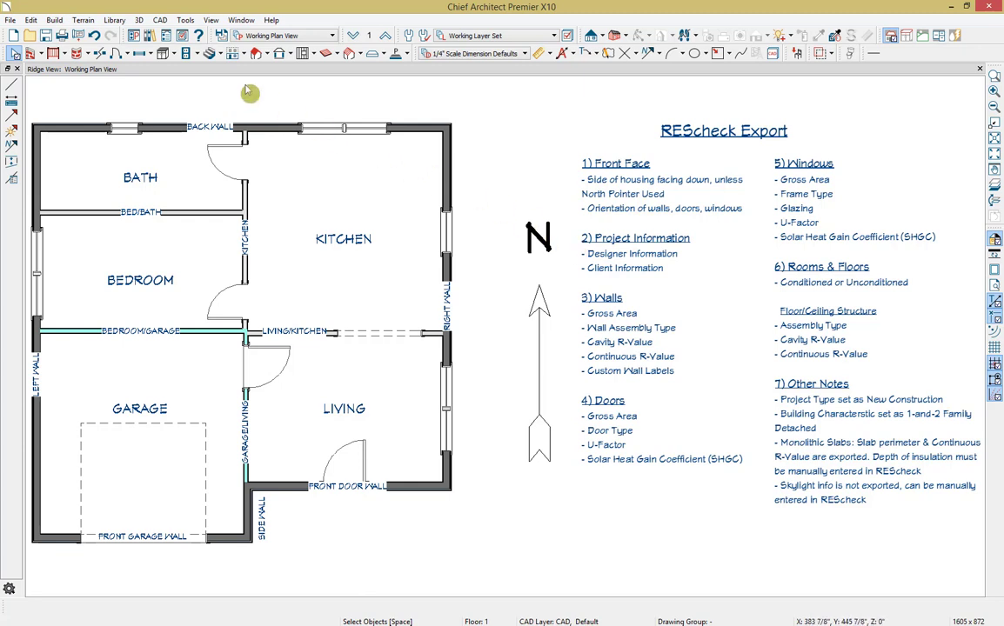
Review the project's designer information and client information forms, leaving their entries as they are
{"action": "left_click", "coordinate": [184, 20]}
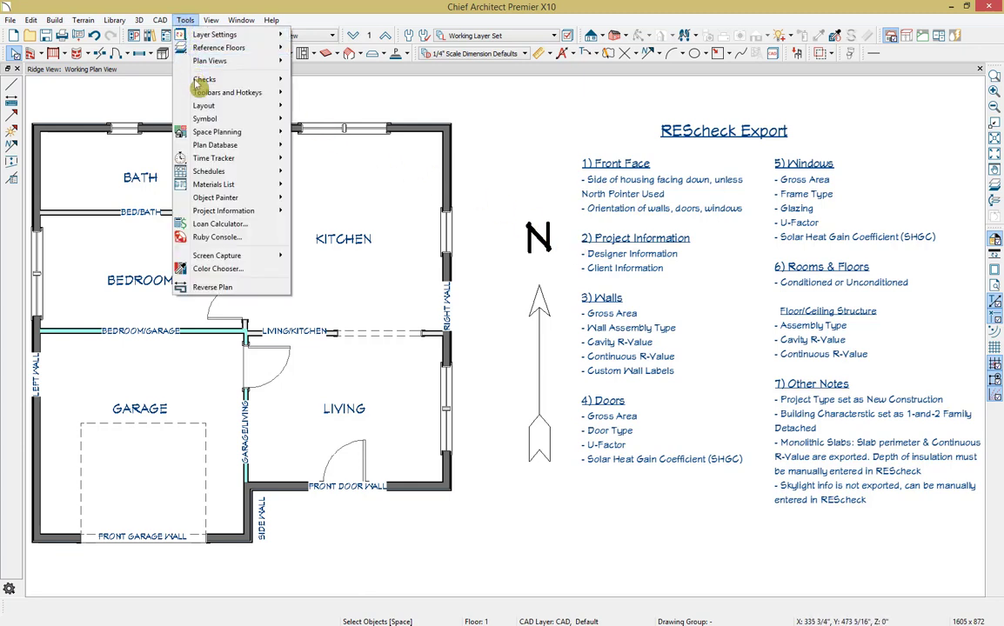
{"action": "mouse_move", "coordinate": [241, 217]}
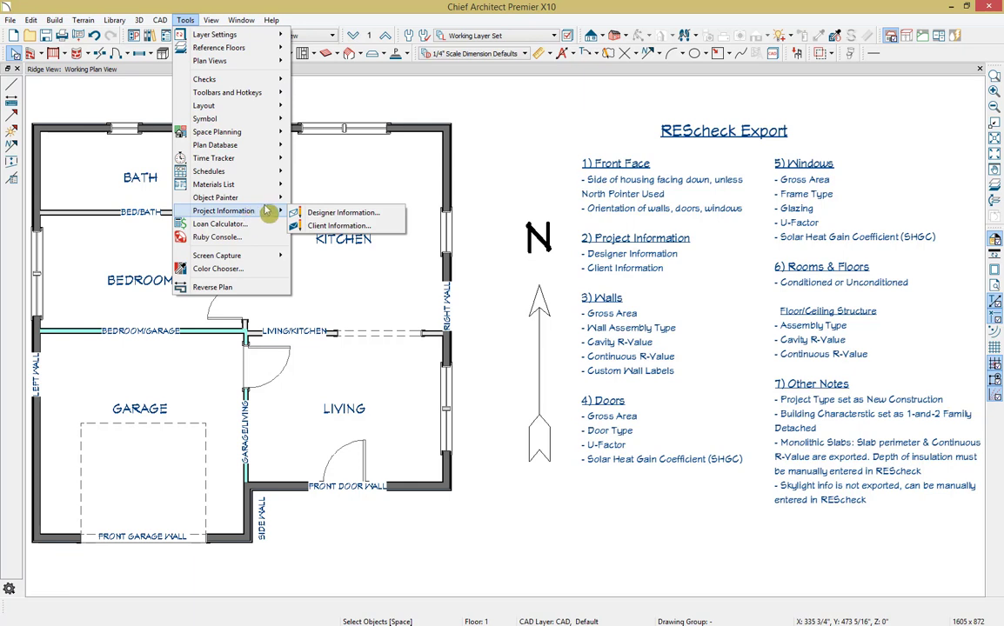
{"action": "left_click", "coordinate": [386, 219]}
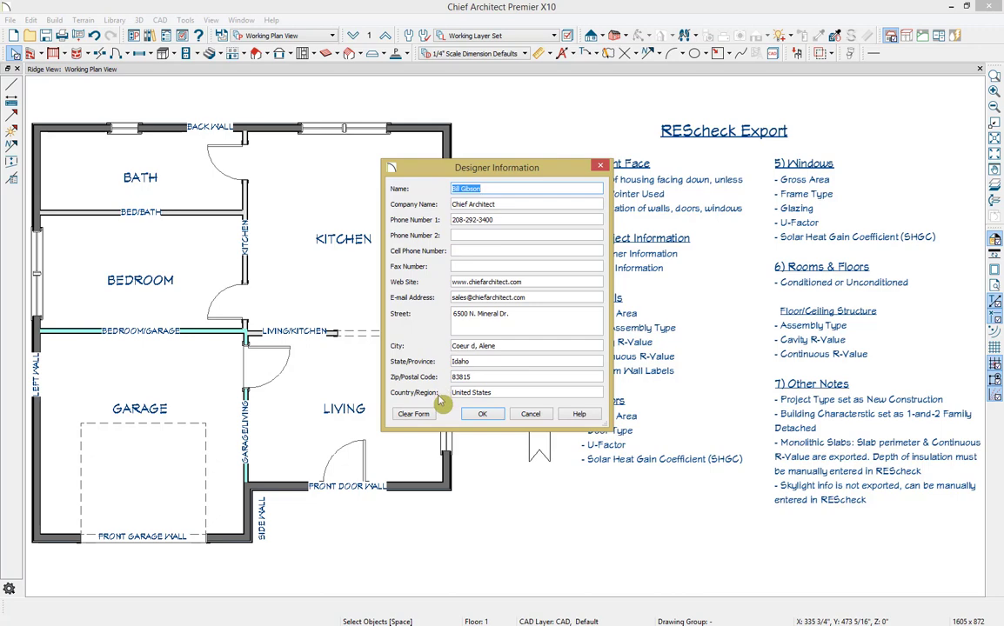
{"action": "left_click", "coordinate": [489, 414]}
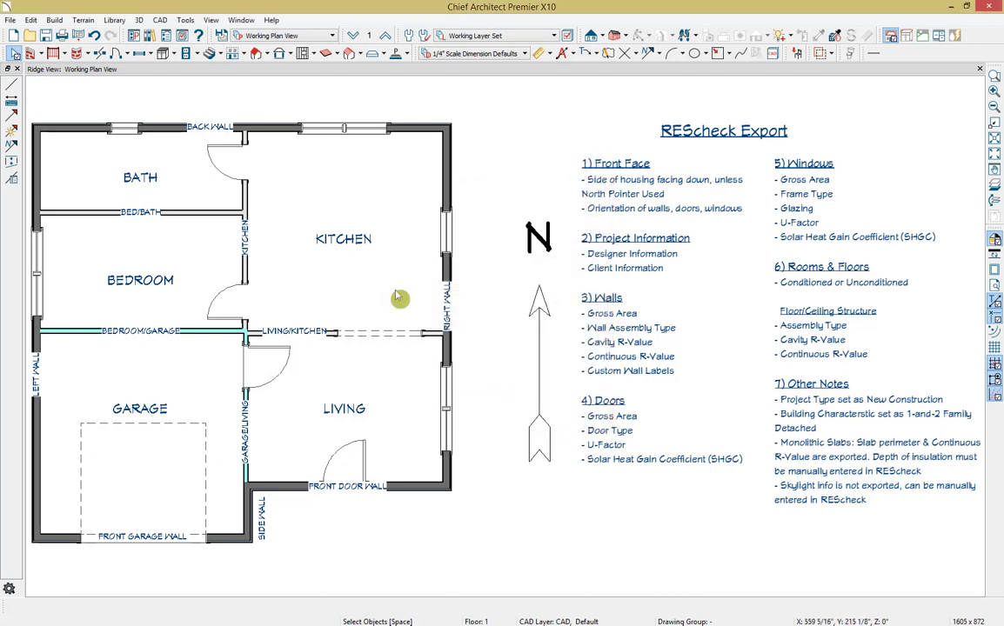
{"action": "left_click", "coordinate": [185, 20]}
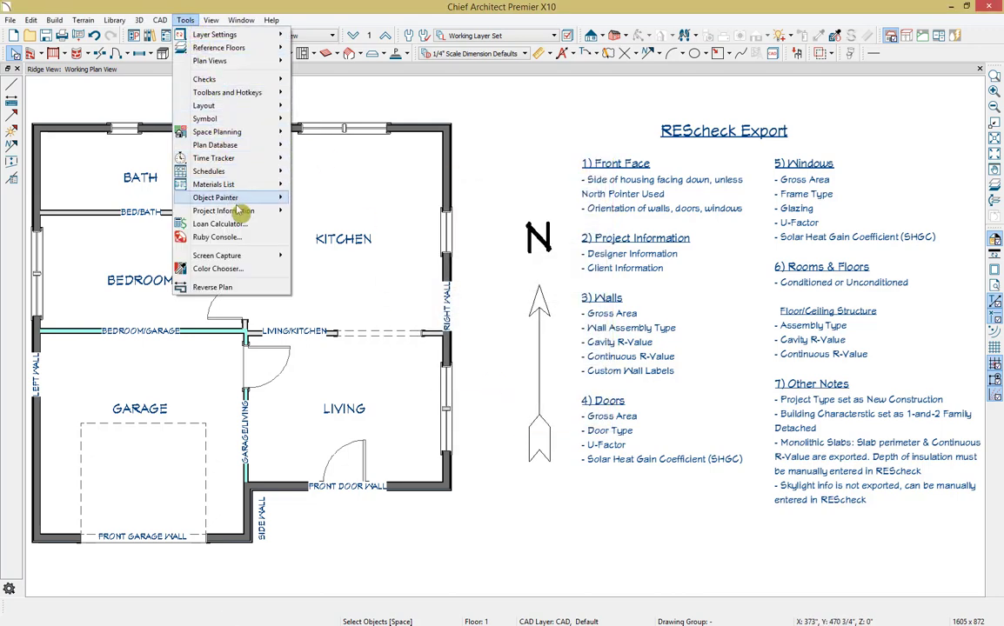
{"action": "left_click", "coordinate": [335, 226]}
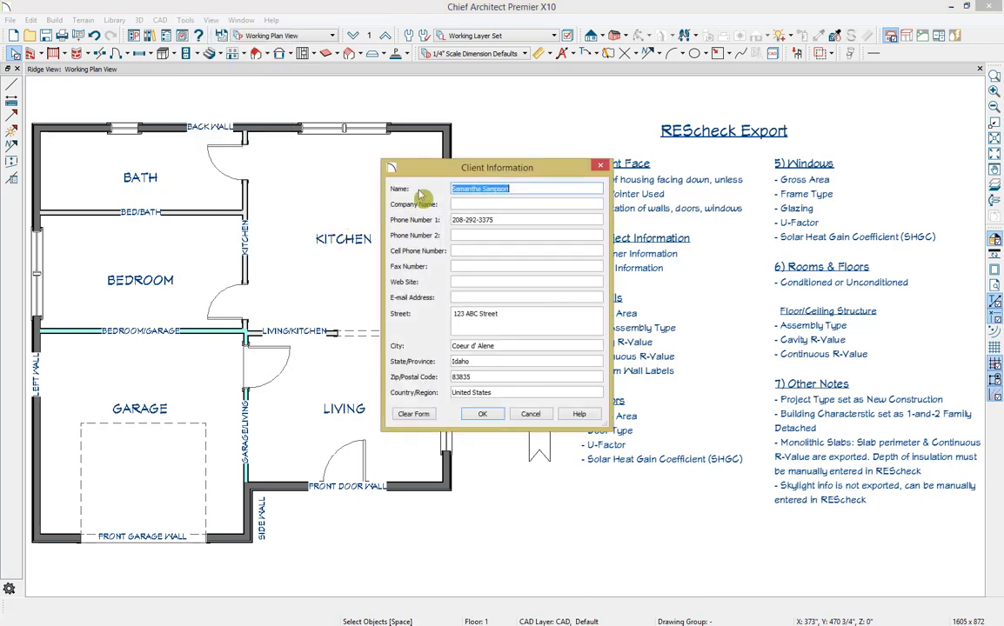
{"action": "left_click", "coordinate": [529, 415]}
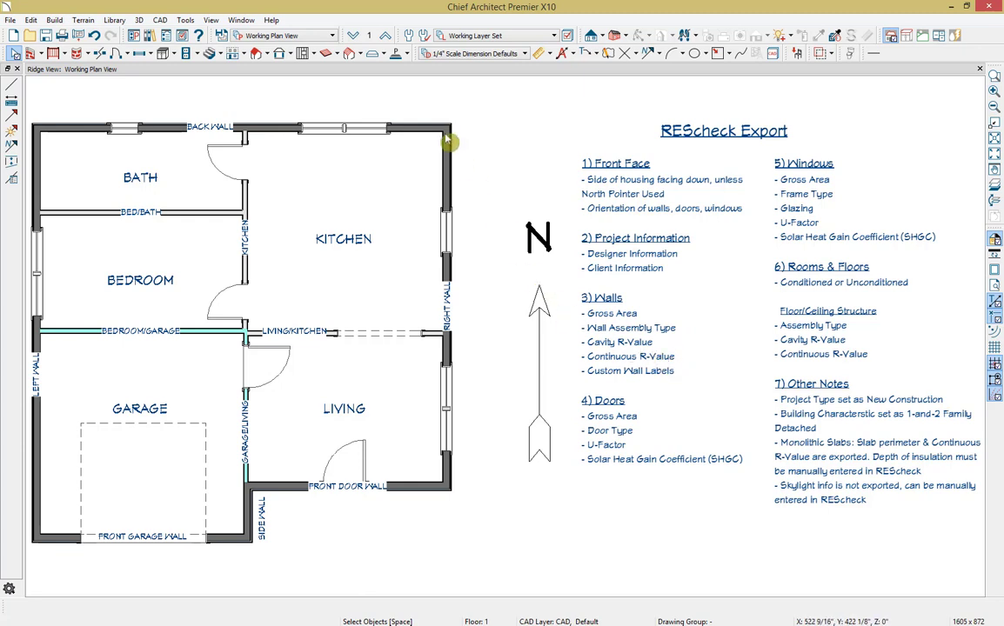
Open the wall type definition of the exterior wall labelled RIGHT WALL and examine its rigid insulation and stud layers
{"action": "left_click", "coordinate": [446, 191]}
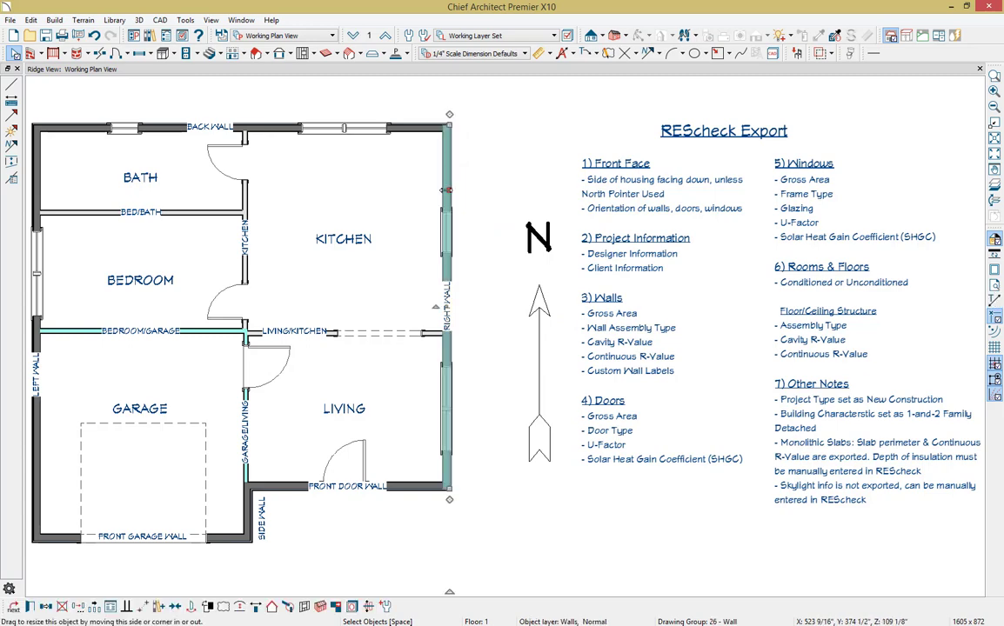
{"action": "left_click", "coordinate": [31, 607]}
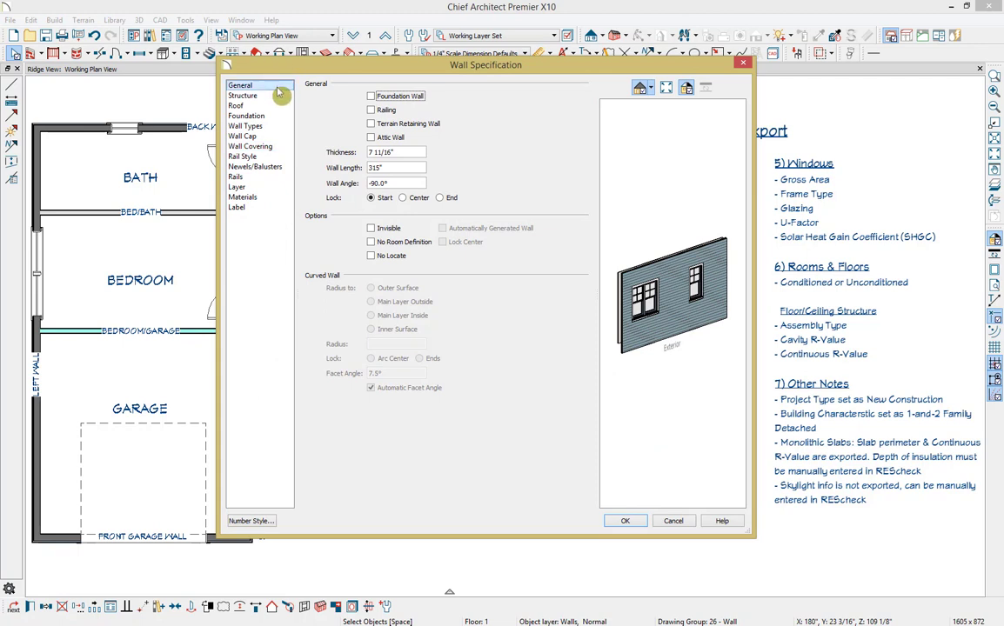
{"action": "left_click", "coordinate": [285, 129]}
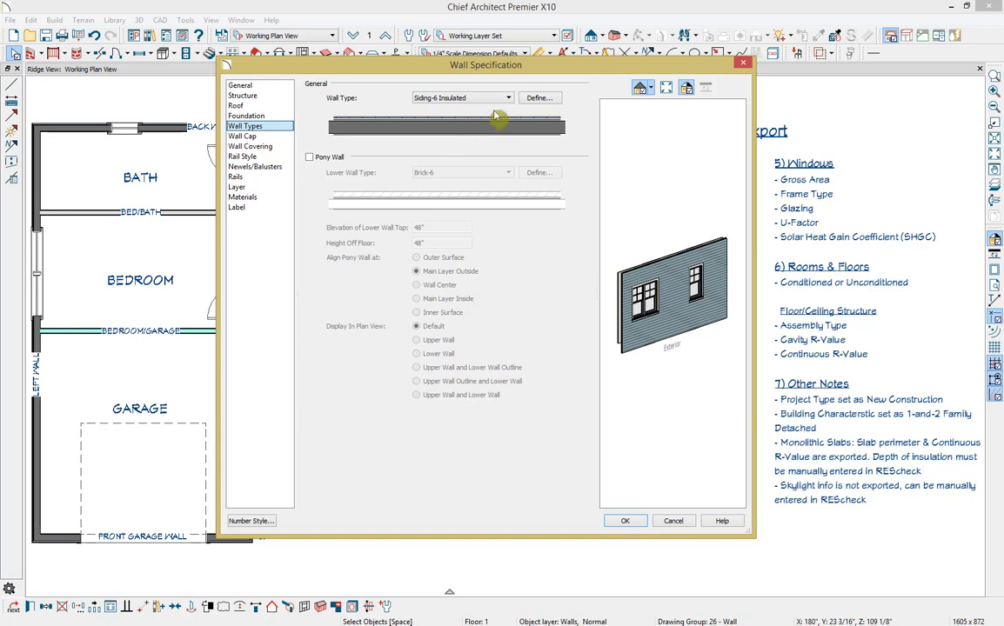
{"action": "left_click", "coordinate": [537, 98]}
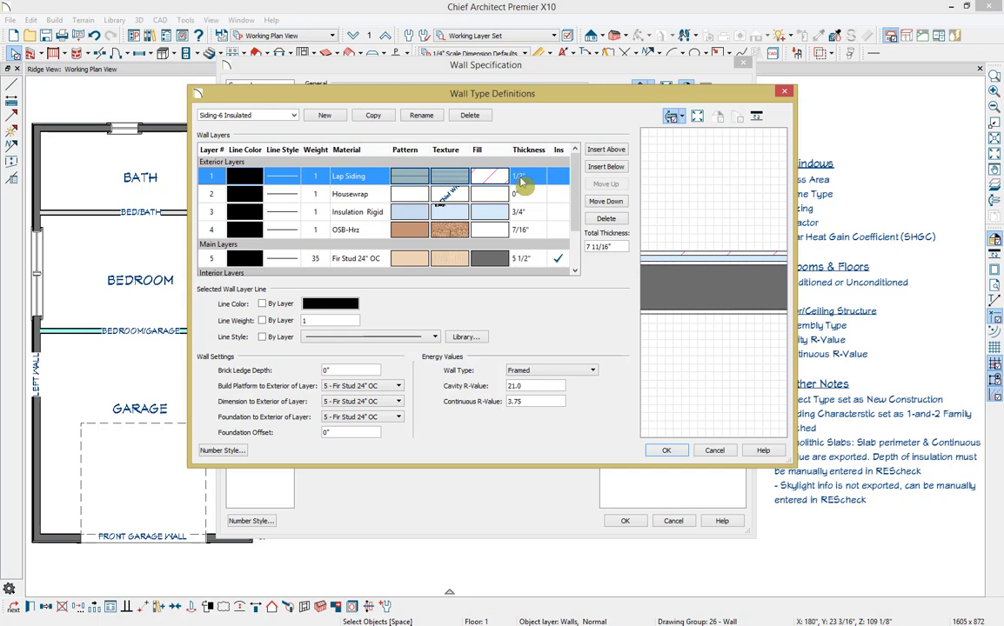
{"action": "scroll", "coordinate": [738, 261], "scroll_direction": "up", "scroll_amount": 3}
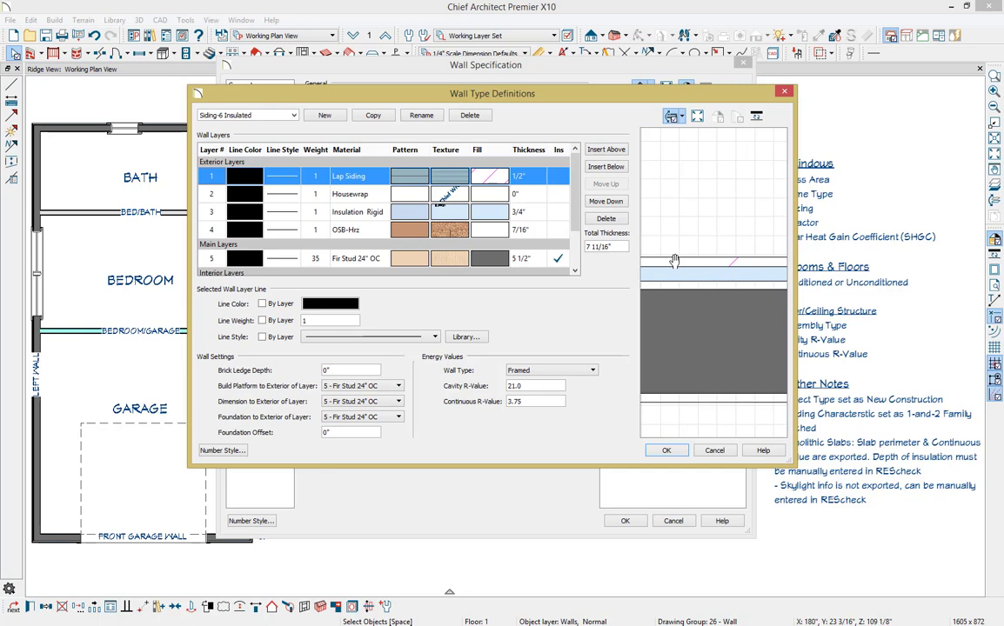
{"action": "left_click", "coordinate": [346, 214]}
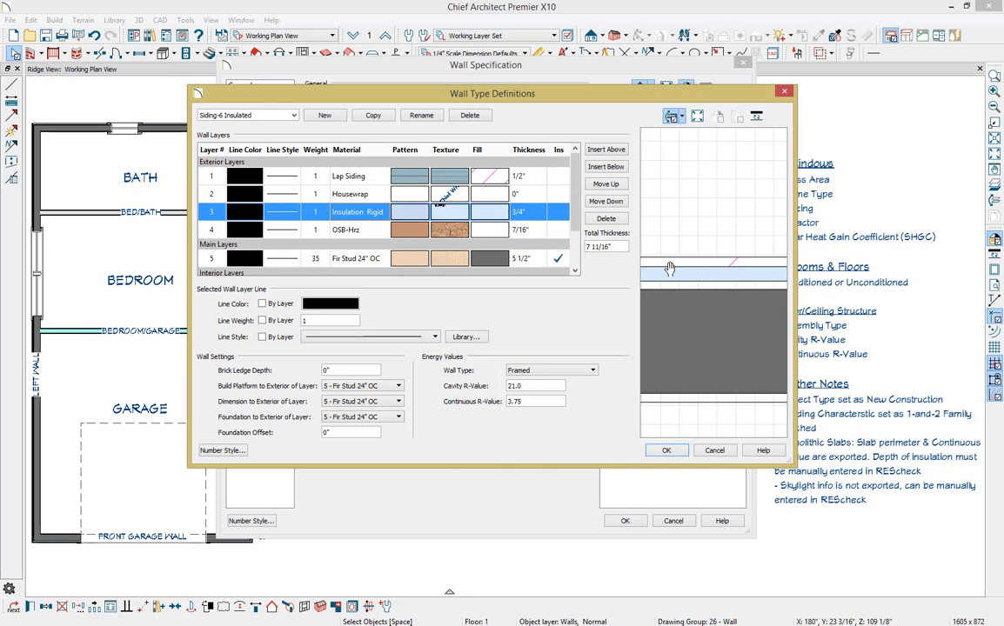
{"action": "left_click", "coordinate": [376, 259]}
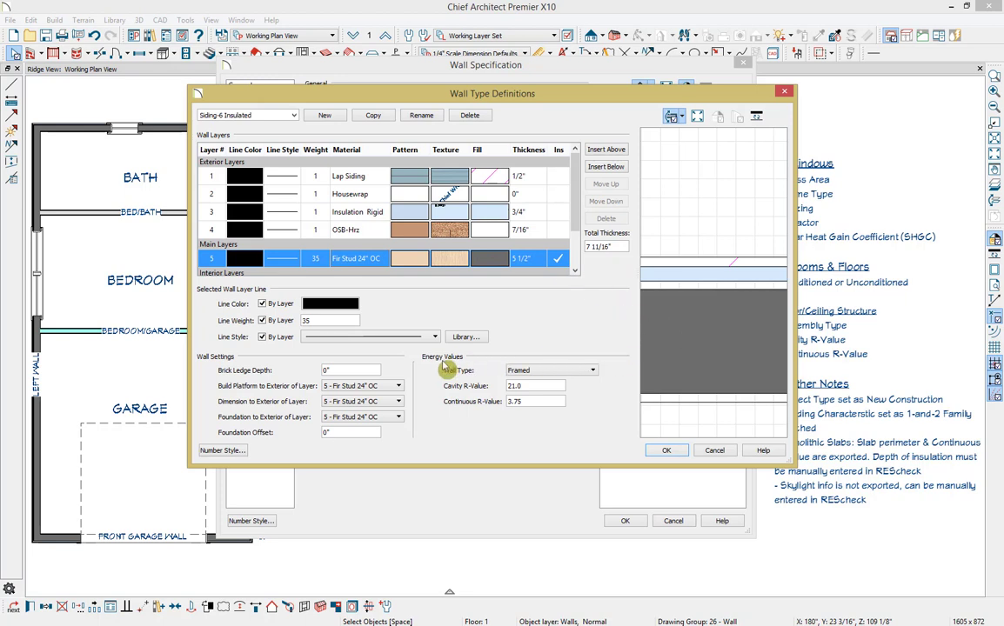
Check the energy wall type choices, cavity R-value and continuous R-value in the wall type definition, and close it
{"action": "left_click", "coordinate": [594, 372]}
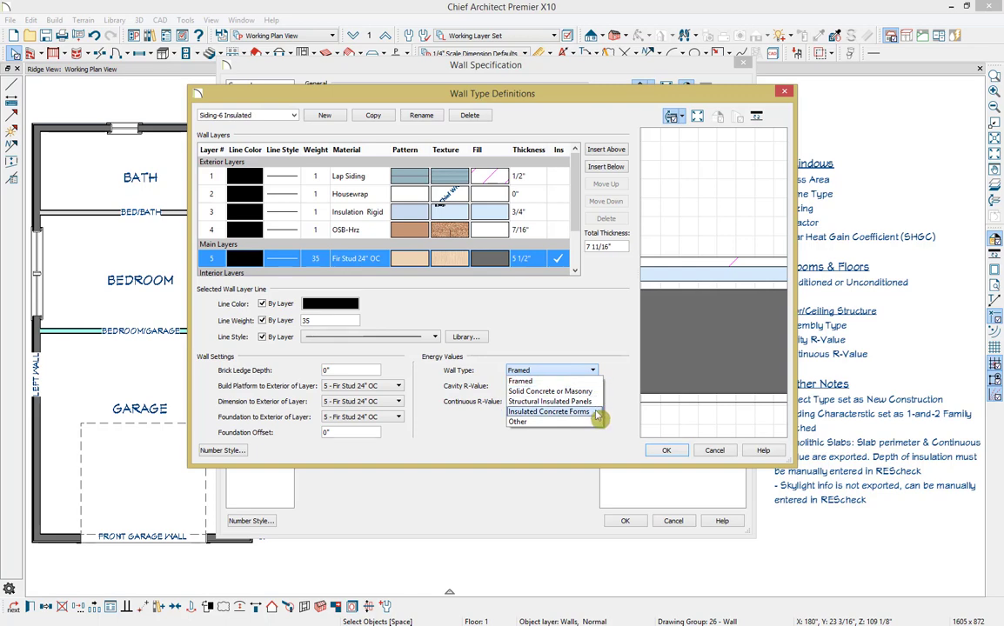
{"action": "left_click", "coordinate": [605, 421]}
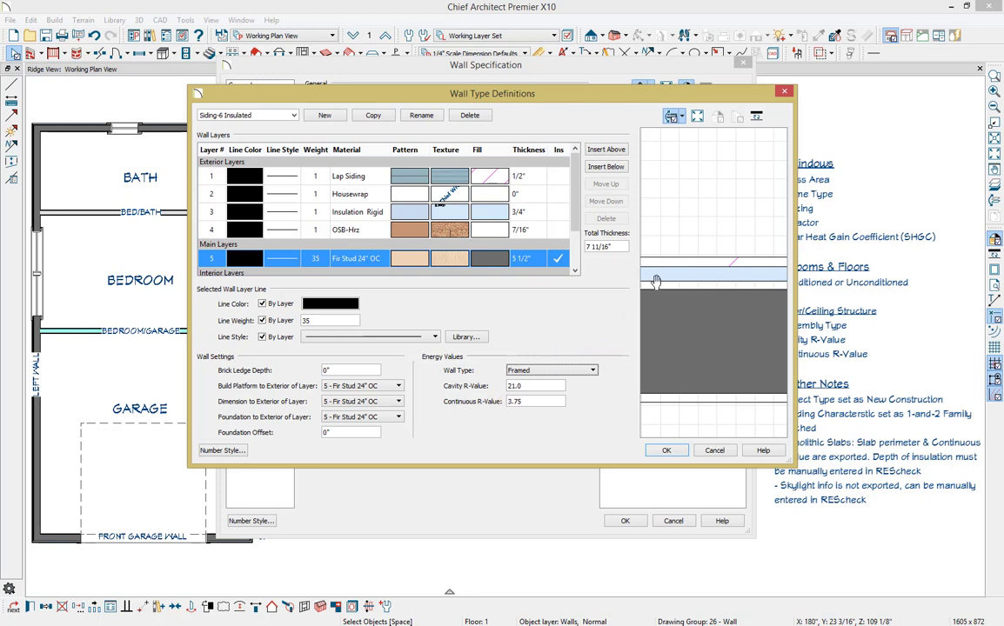
{"action": "left_click", "coordinate": [537, 213]}
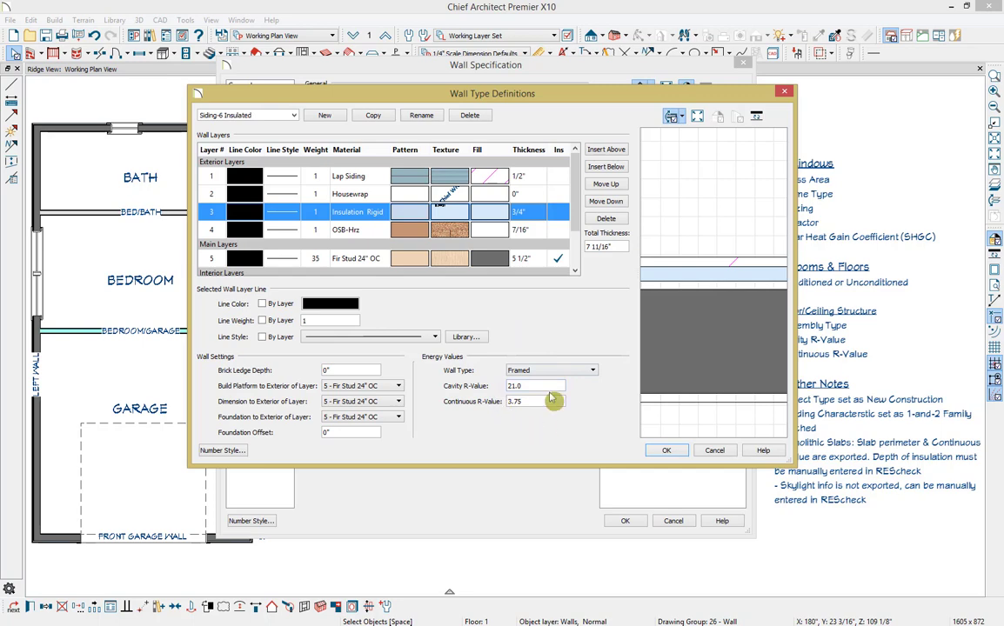
{"action": "left_click", "coordinate": [667, 452]}
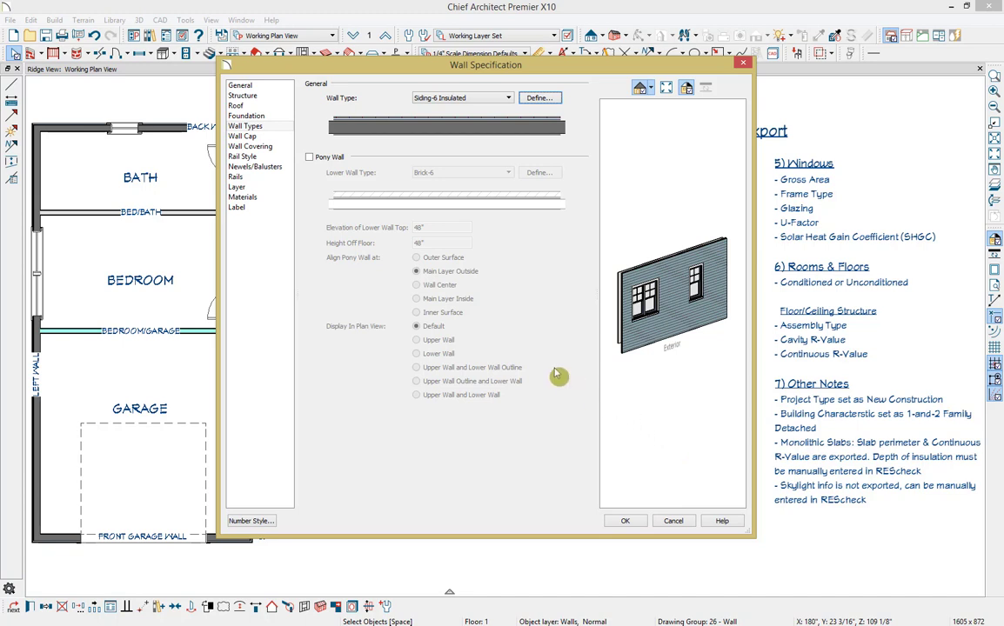
Examine the custom label settings of the right wall against the plan, then close its specification and deselect the wall
{"action": "left_click", "coordinate": [259, 208]}
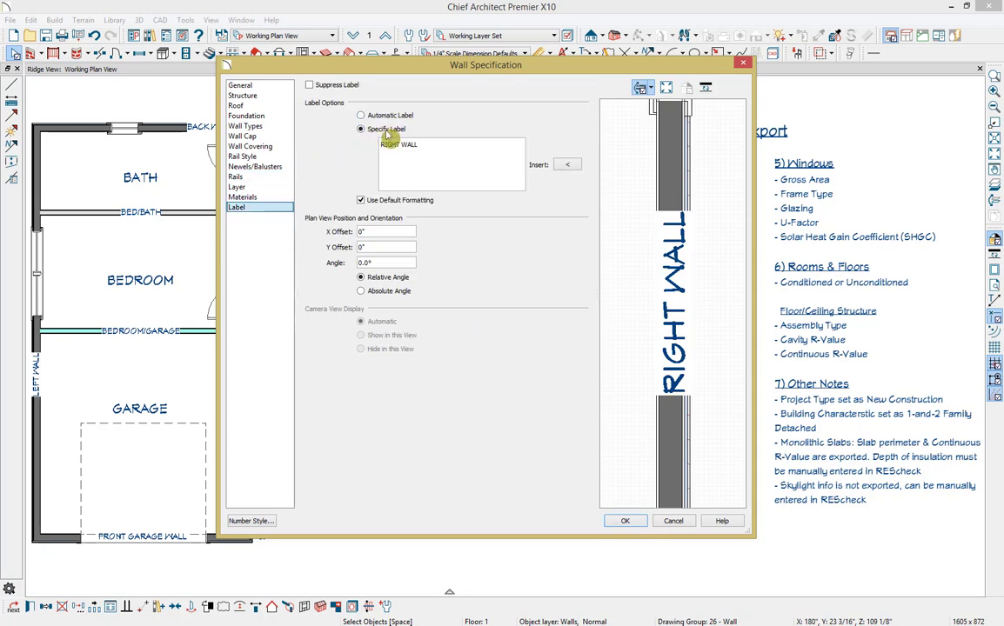
{"action": "left_click_drag", "start_coordinate": [366, 63], "coordinate": [447, 376]}
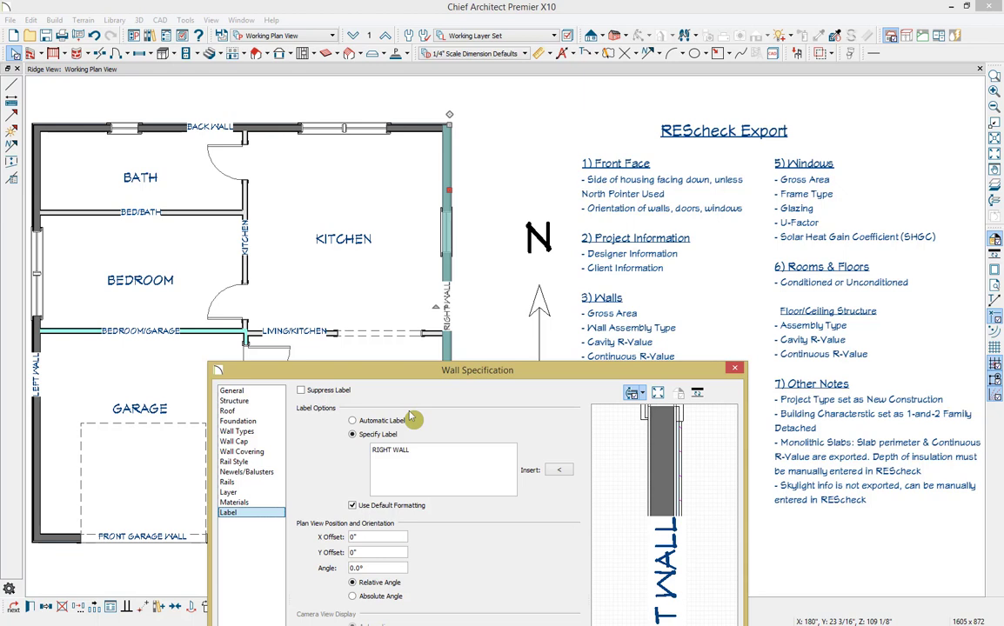
{"action": "left_click_drag", "start_coordinate": [417, 370], "coordinate": [519, 95]}
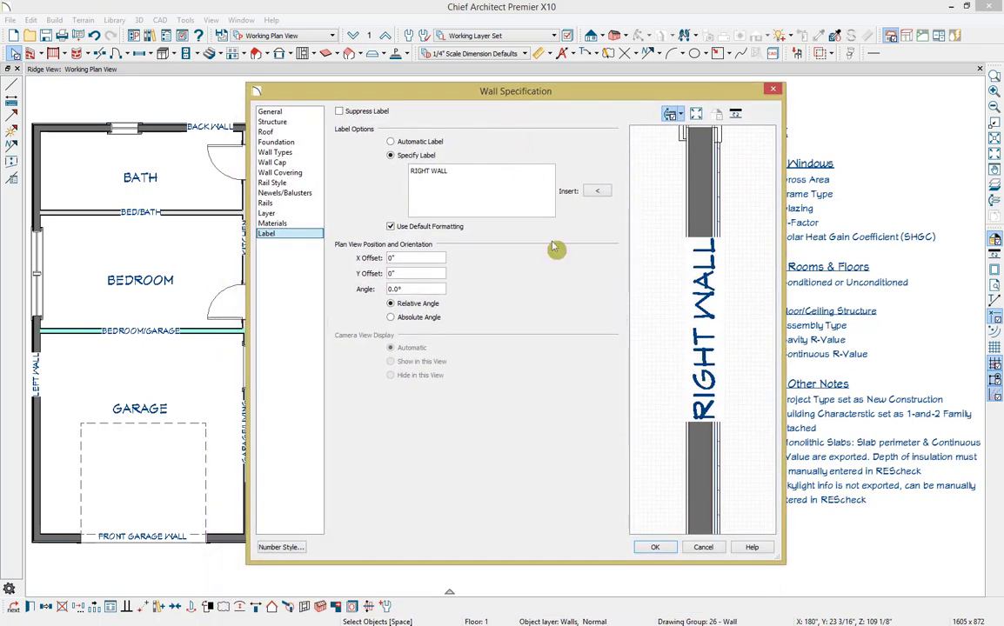
{"action": "left_click", "coordinate": [710, 551]}
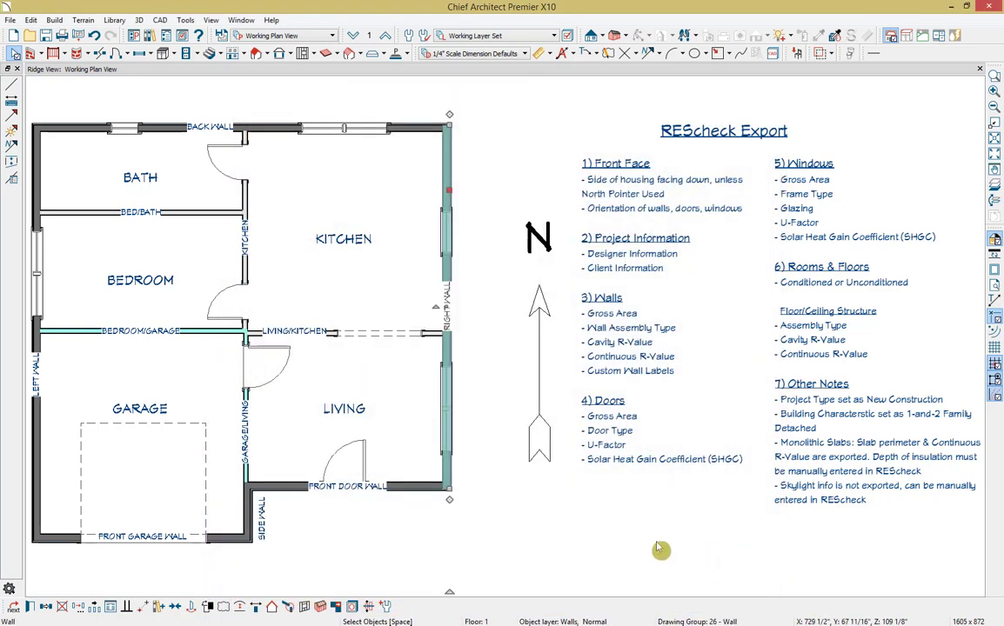
{"action": "key", "text": "Escape"}
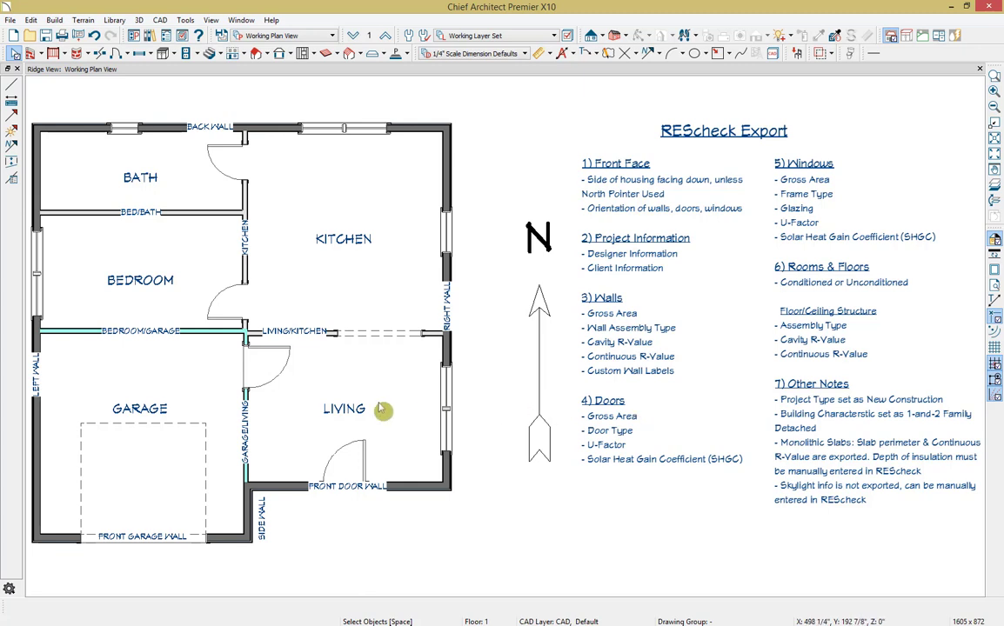
Inspect the front door's size and its energy values, including the door type choices, U-factor and SHGC
{"action": "left_click", "coordinate": [352, 474]}
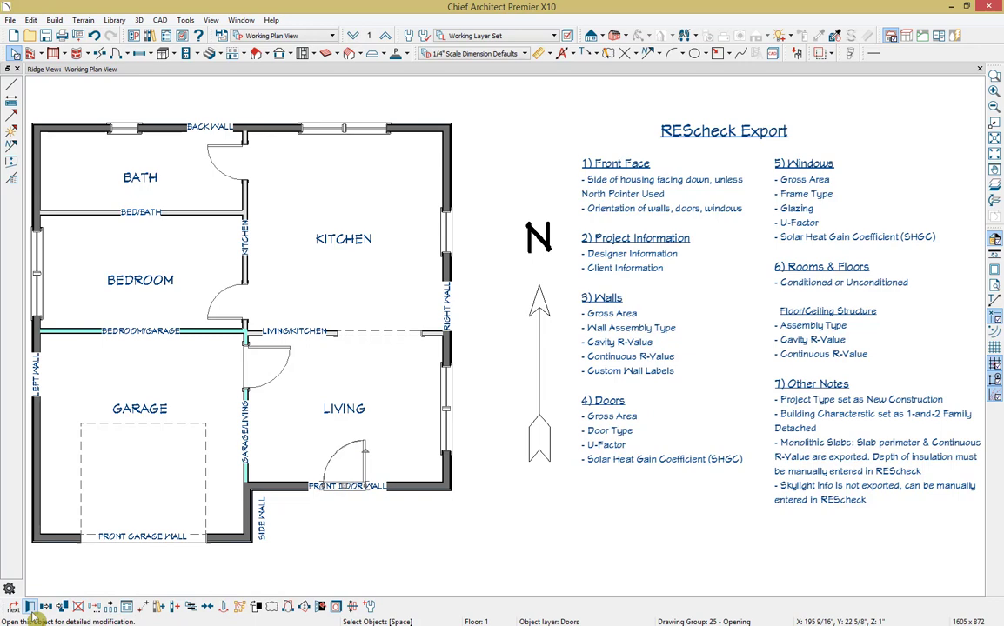
{"action": "key", "text": "ctrl+e"}
{"action": "left_click", "coordinate": [197, 109]}
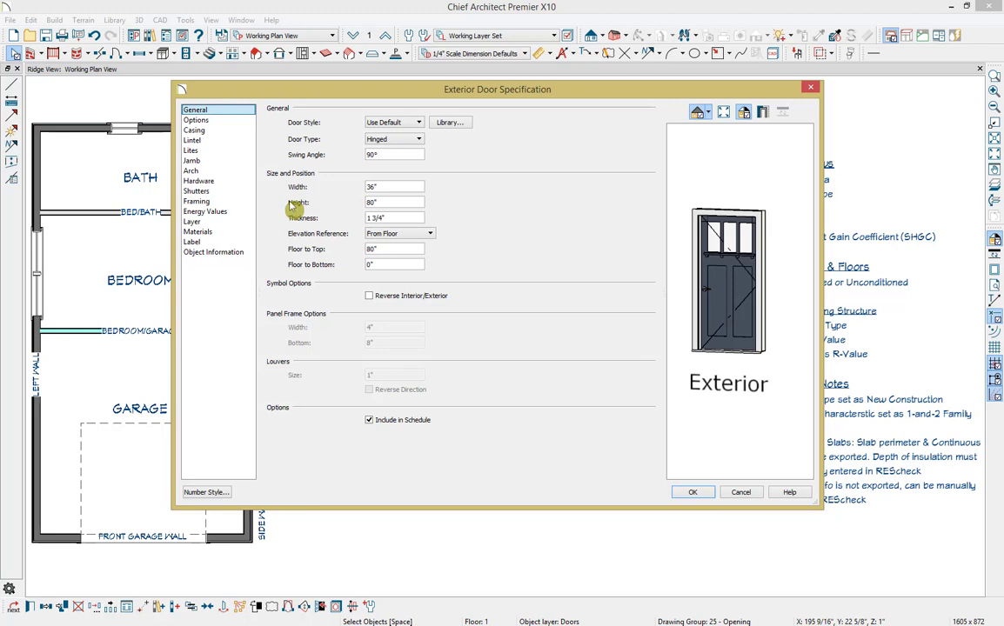
{"action": "left_click", "coordinate": [239, 217]}
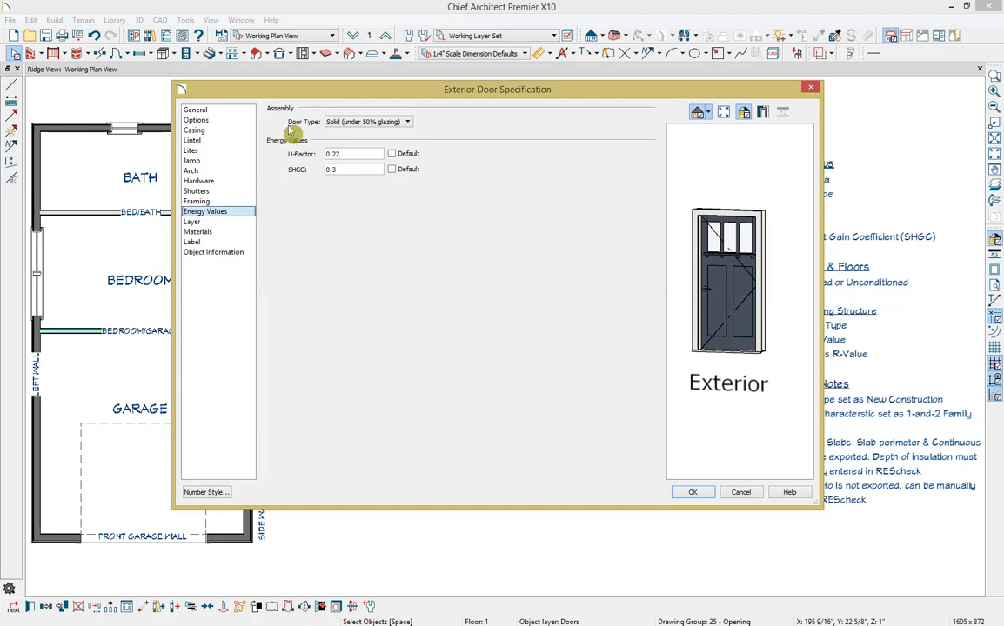
{"action": "left_click", "coordinate": [383, 123]}
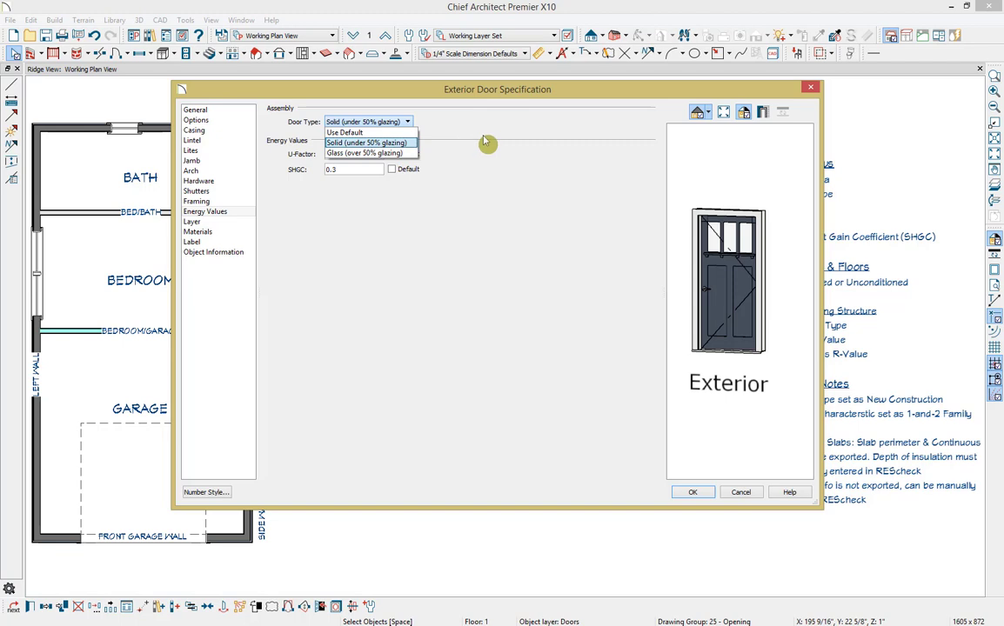
{"action": "left_click", "coordinate": [437, 130]}
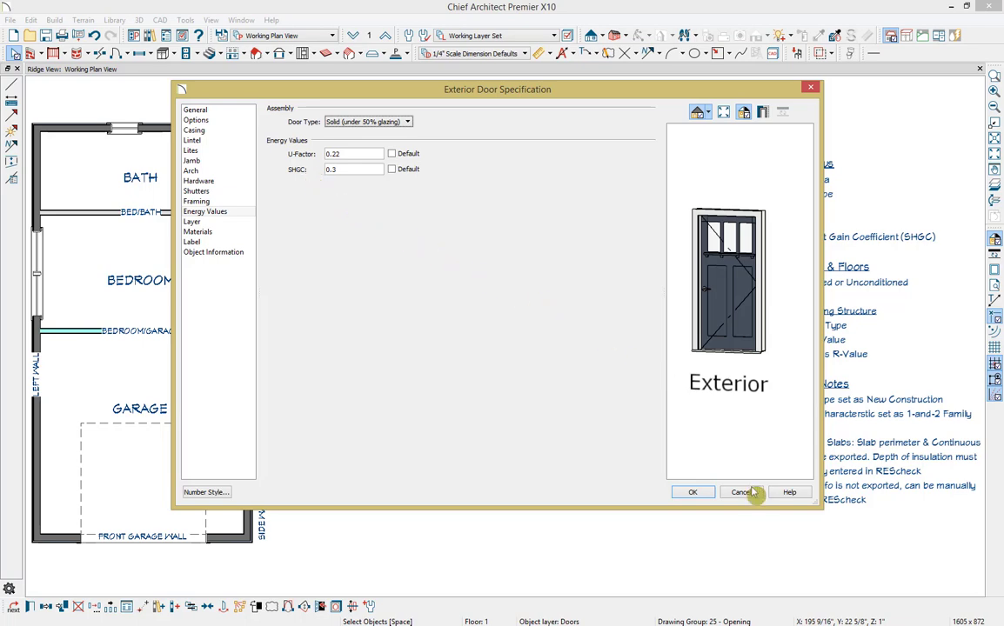
{"action": "left_click", "coordinate": [695, 493]}
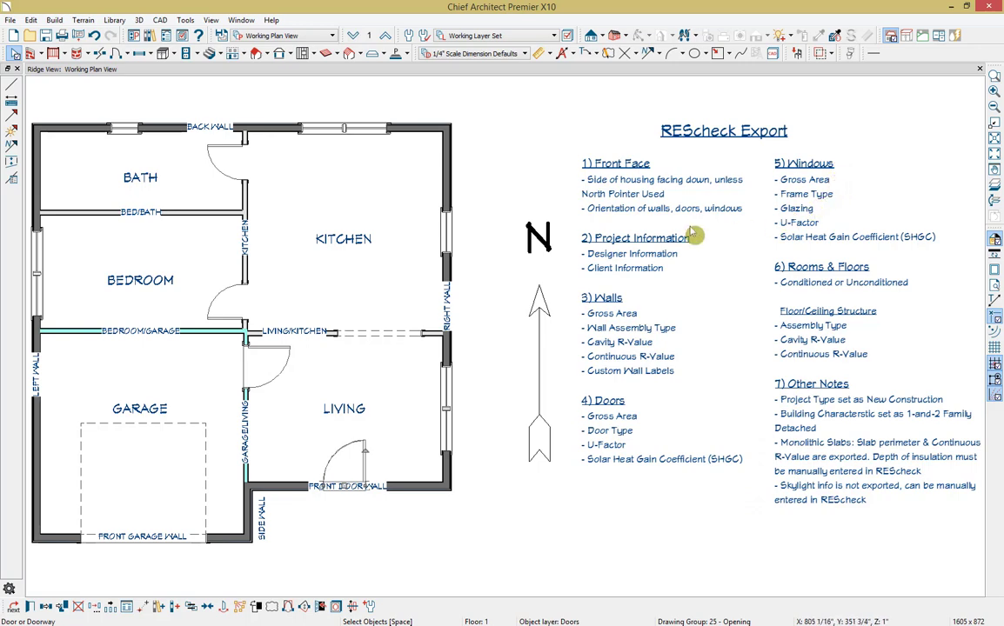
Inspect the kitchen's right-wall window energy values, including the frame and glazing type choices, U-factor and SHGC, and close its specification
{"action": "double_click", "coordinate": [446, 228]}
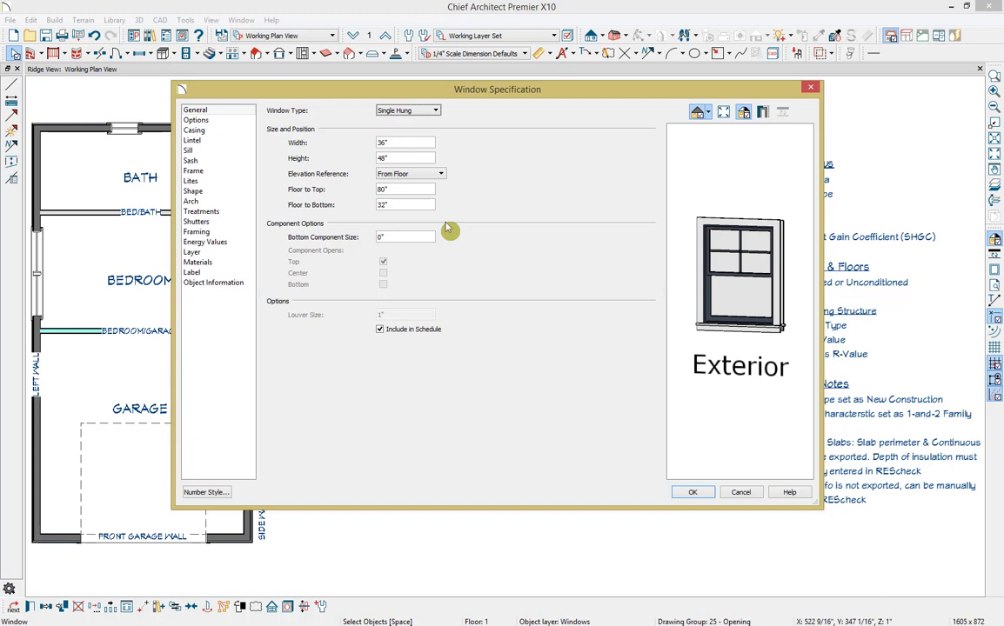
{"action": "left_click", "coordinate": [241, 247]}
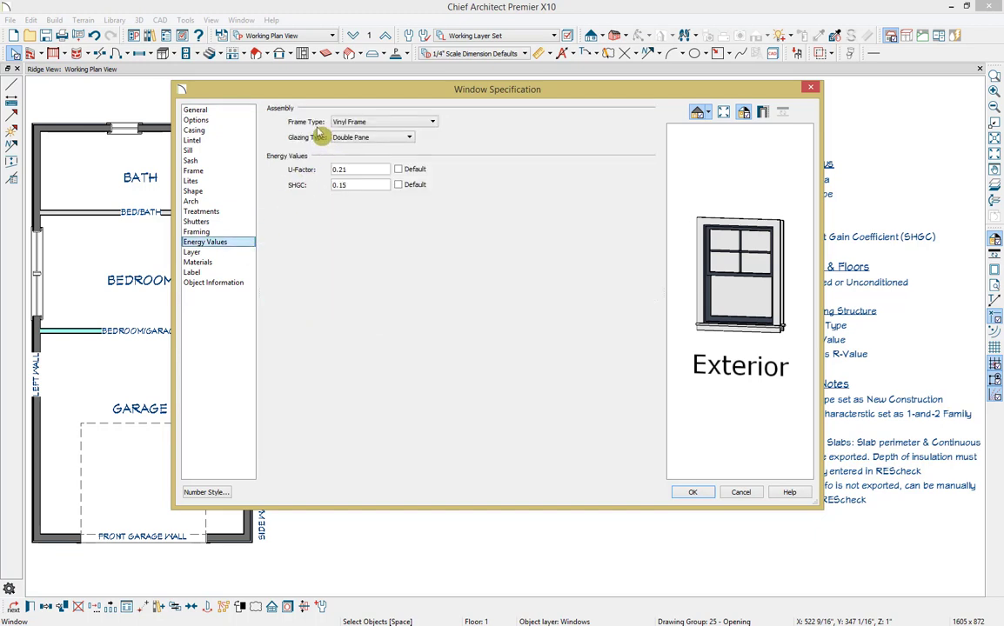
{"action": "left_click", "coordinate": [433, 123]}
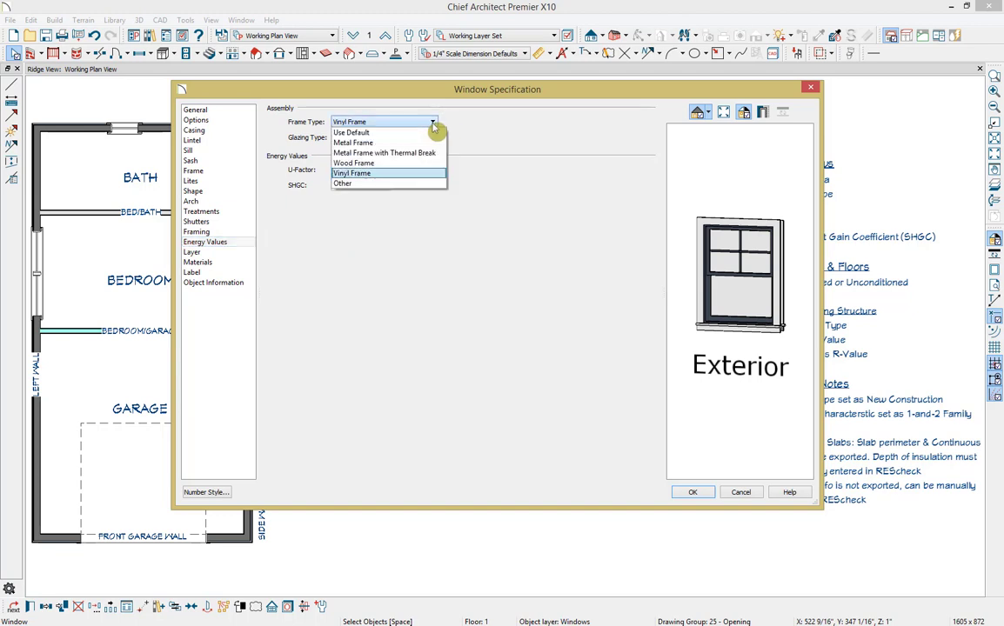
{"action": "left_click", "coordinate": [435, 128]}
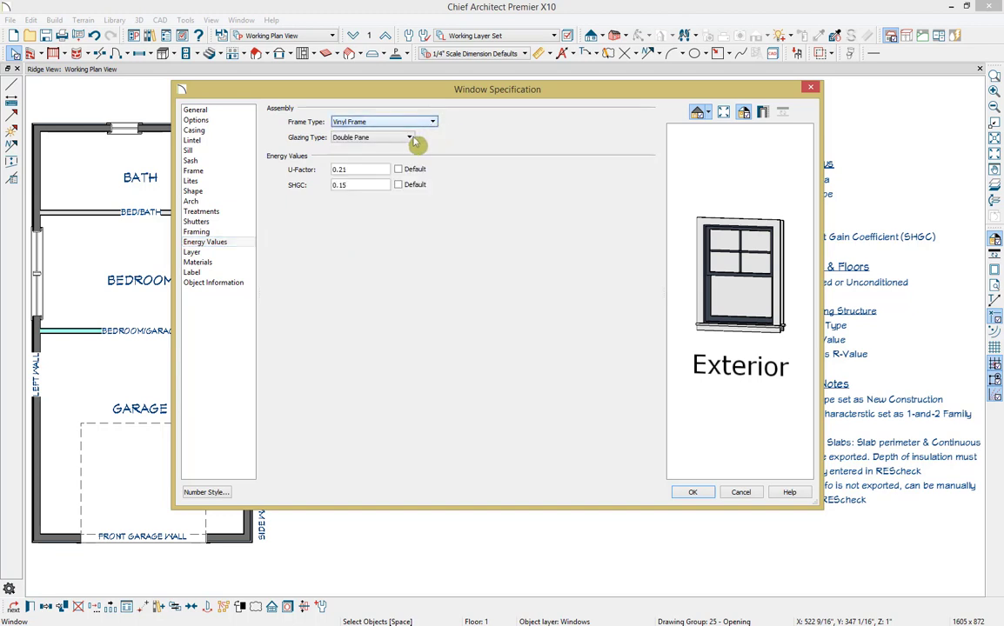
{"action": "left_click", "coordinate": [409, 140]}
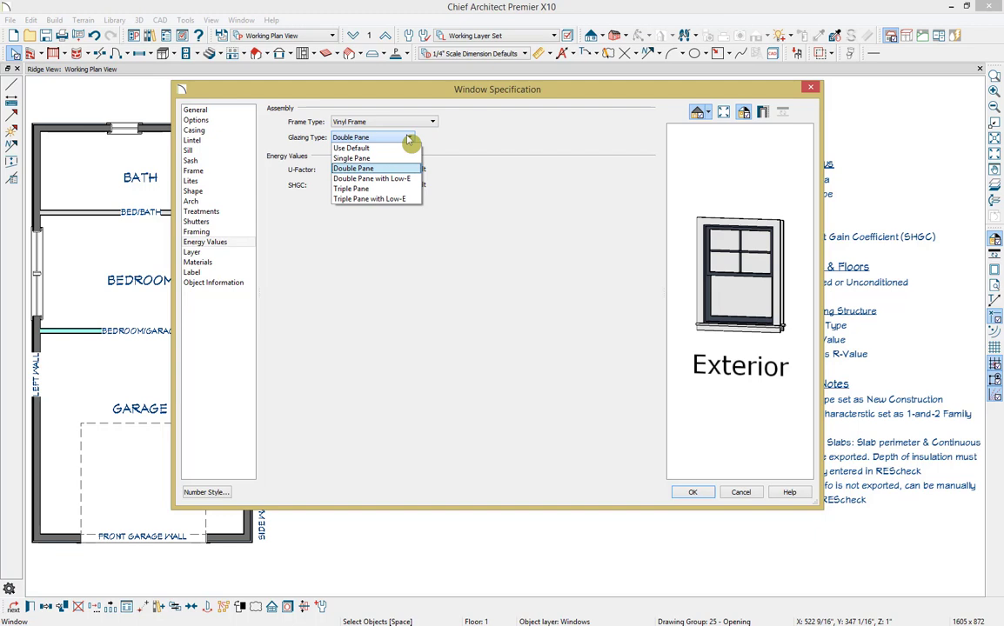
{"action": "left_click", "coordinate": [409, 139]}
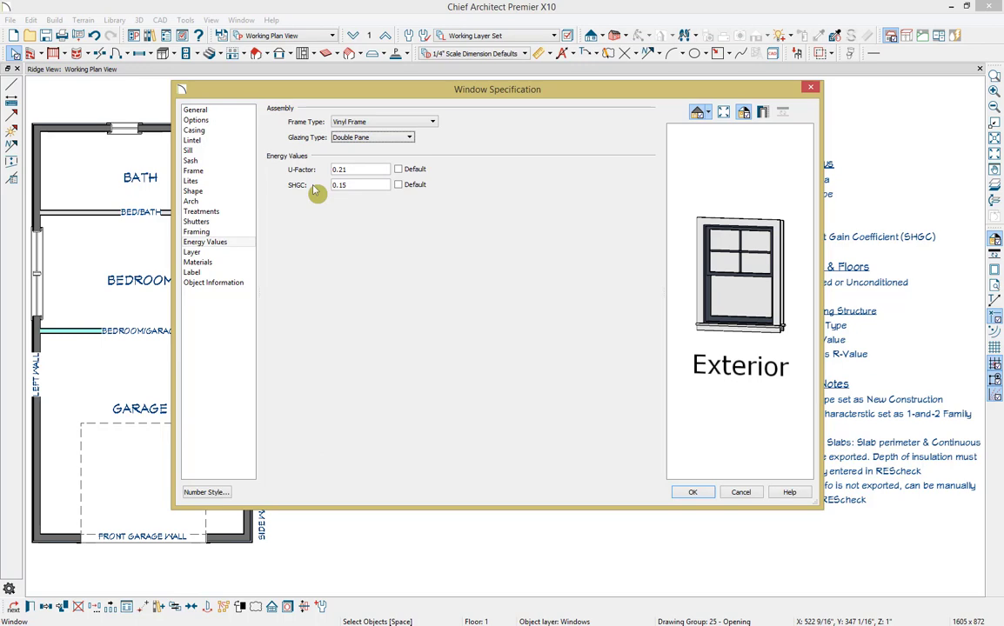
{"action": "left_click", "coordinate": [740, 494]}
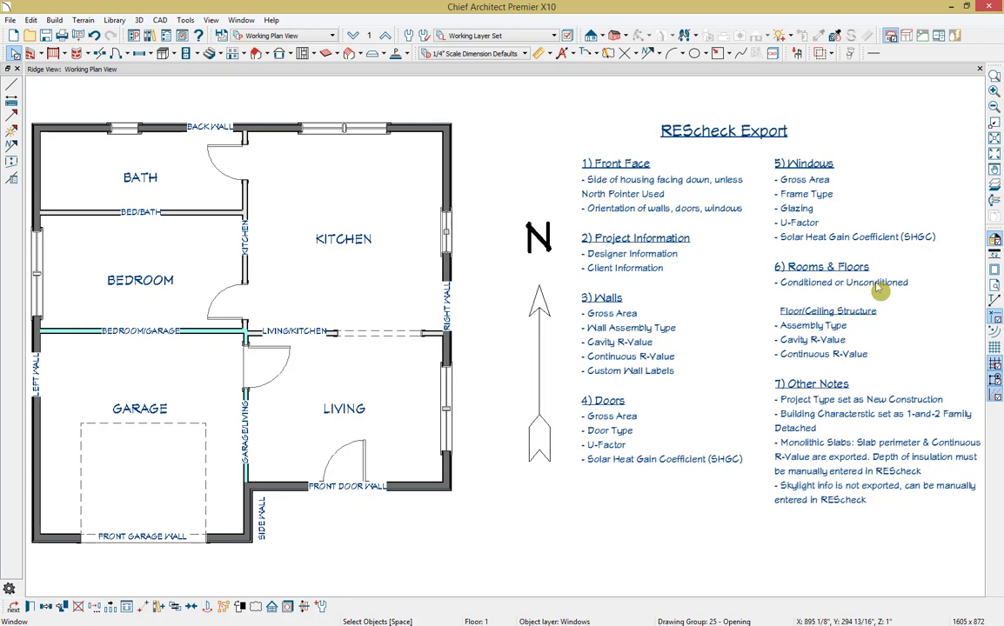
Check the garage's room type choices and the conditioned room settings of the garage and living room, leaving both specifications without changes
{"action": "double_click", "coordinate": [177, 358]}
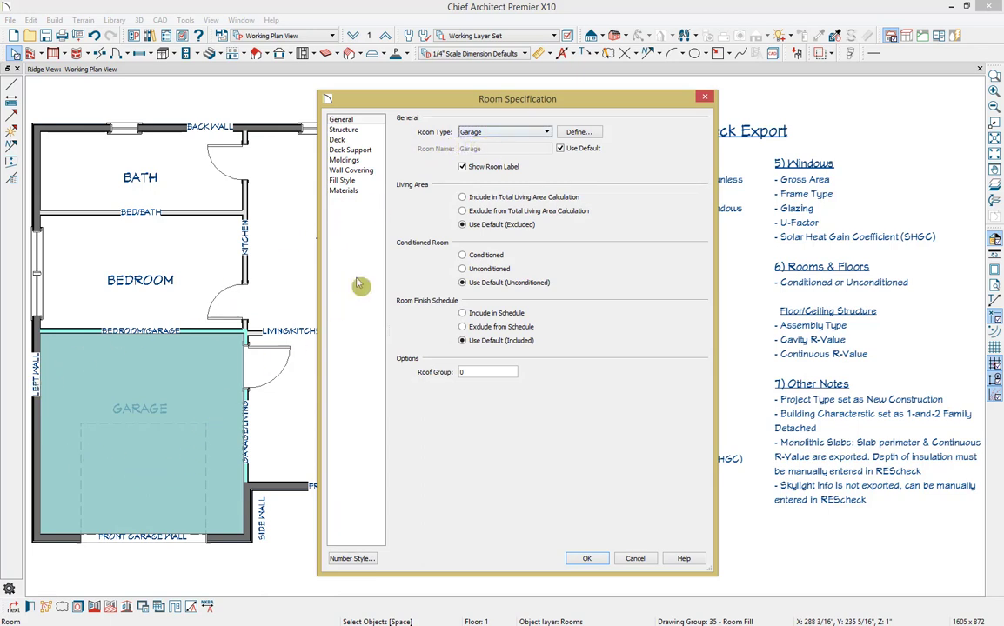
{"action": "left_click", "coordinate": [532, 133]}
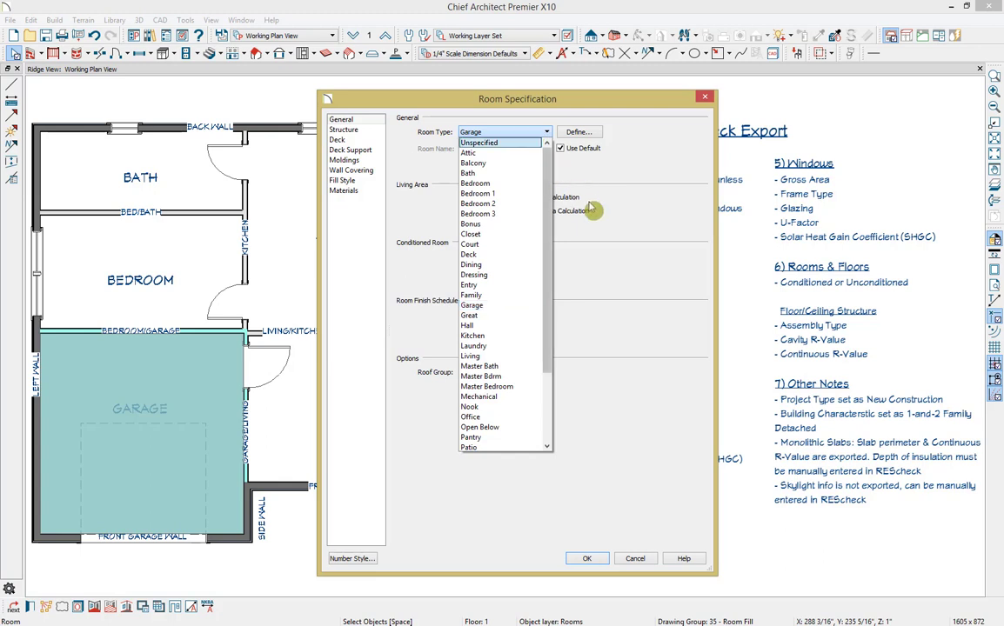
{"action": "left_click", "coordinate": [542, 209]}
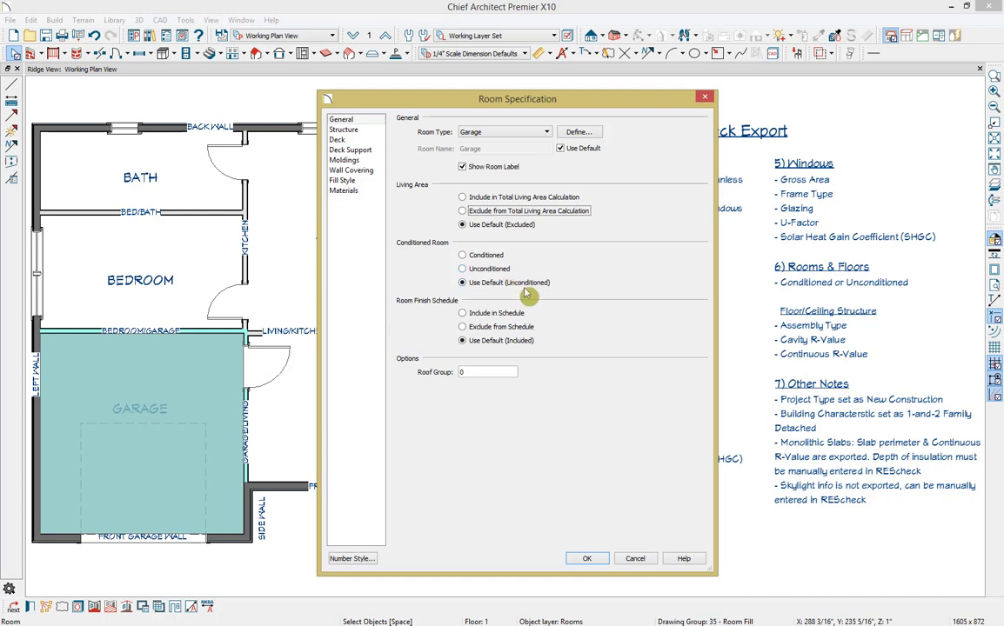
{"action": "left_click", "coordinate": [635, 559]}
{"action": "double_click", "coordinate": [409, 384]}
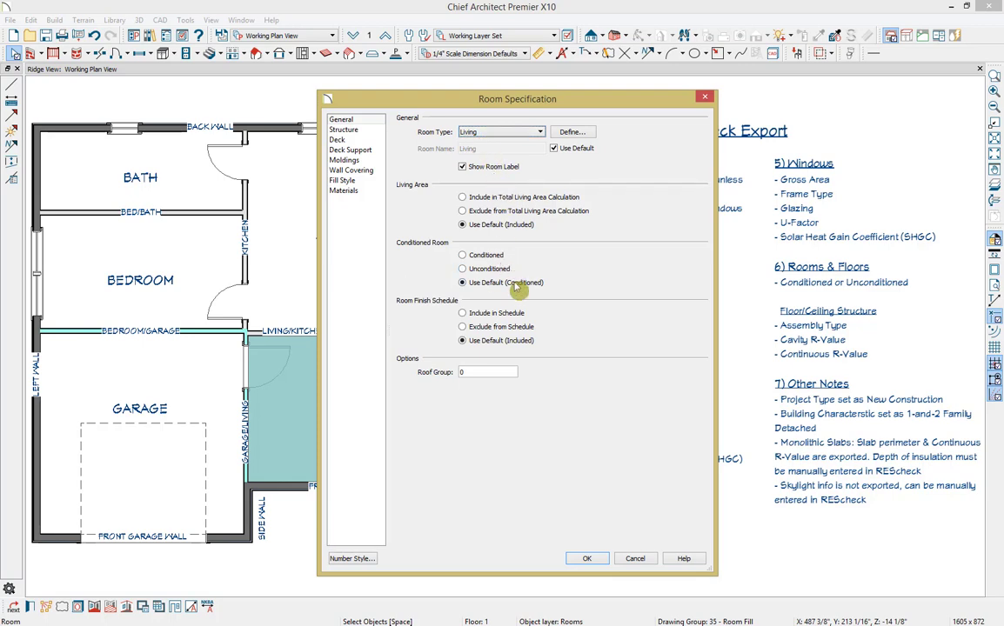
{"action": "left_click", "coordinate": [635, 559]}
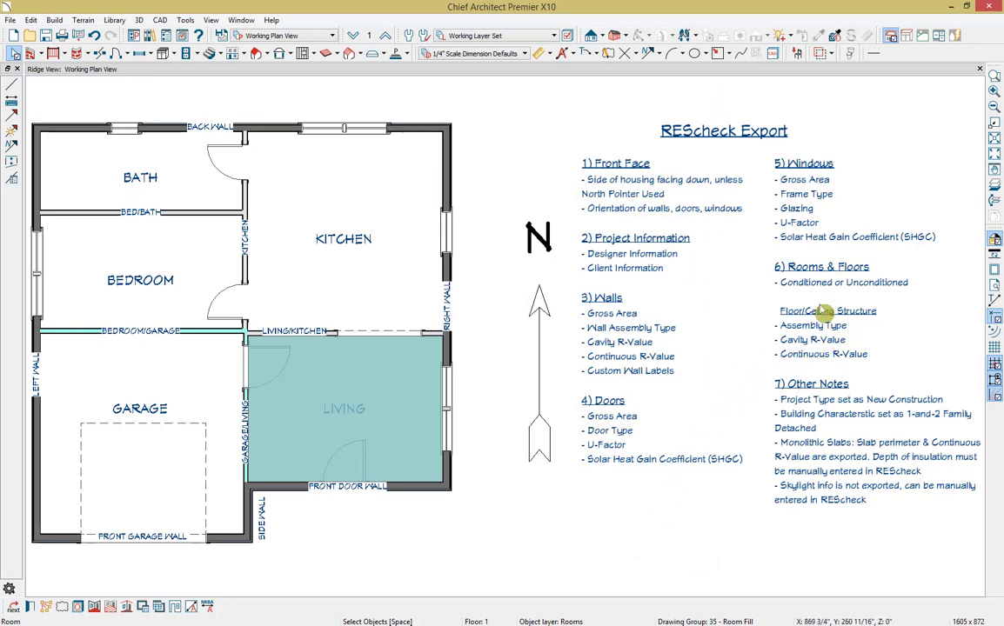
Open the current floor defaults and examine the floor structure's layers, structure type choices and R-values, closing the structure definition without changes
{"action": "left_click", "coordinate": [411, 35]}
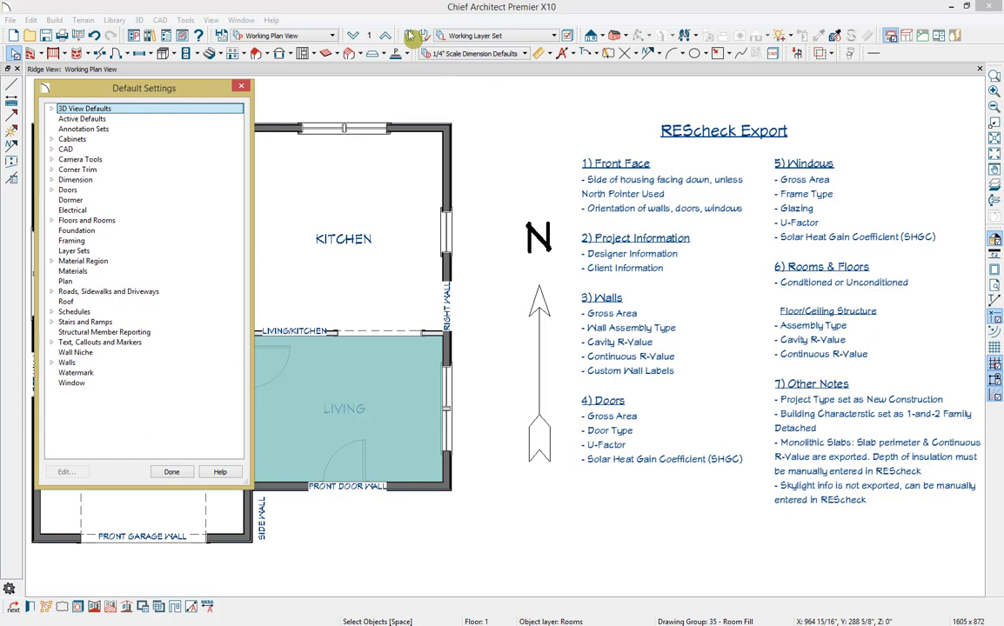
{"action": "left_click", "coordinate": [52, 221]}
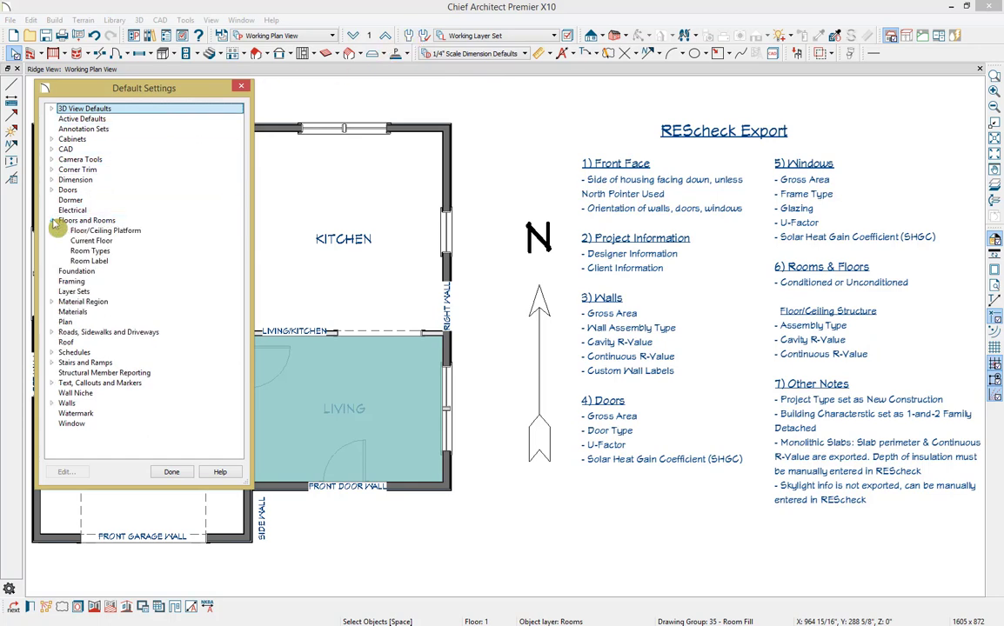
{"action": "double_click", "coordinate": [93, 241]}
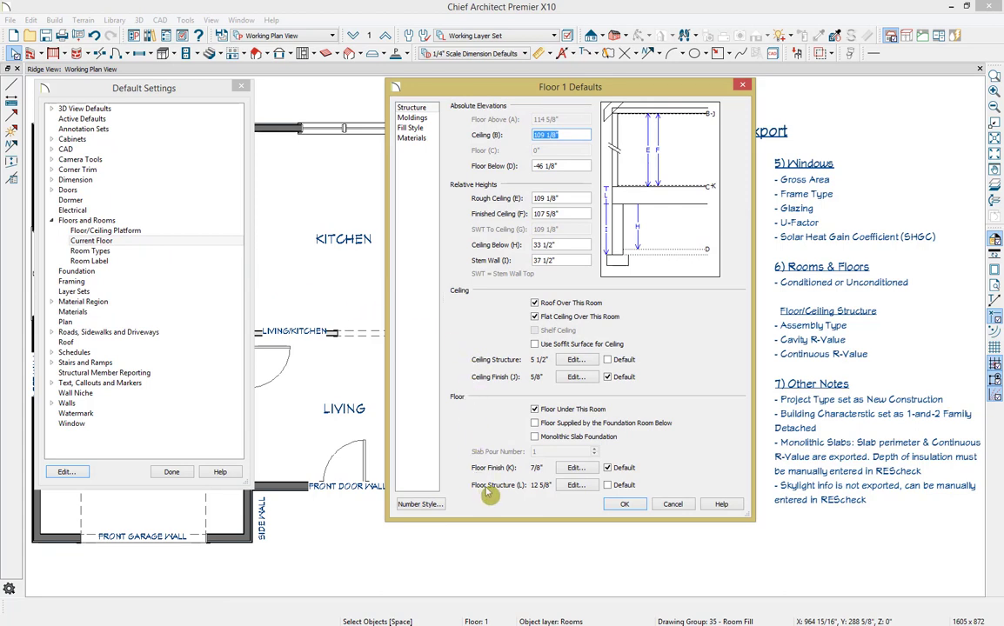
{"action": "left_click", "coordinate": [576, 484]}
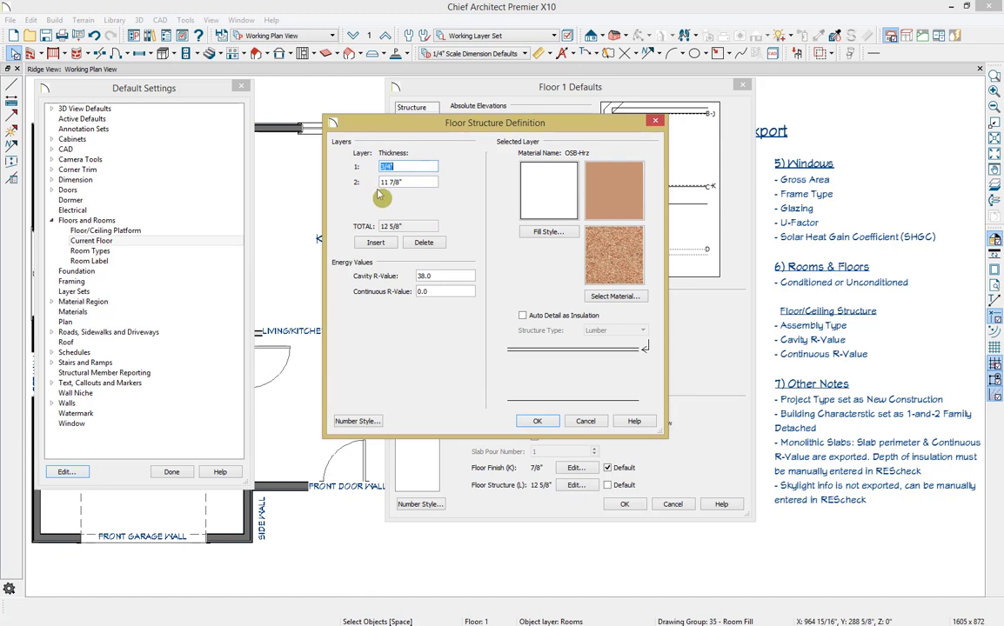
{"action": "left_click", "coordinate": [451, 170]}
{"action": "left_click", "coordinate": [417, 181]}
{"action": "left_click", "coordinate": [581, 158]}
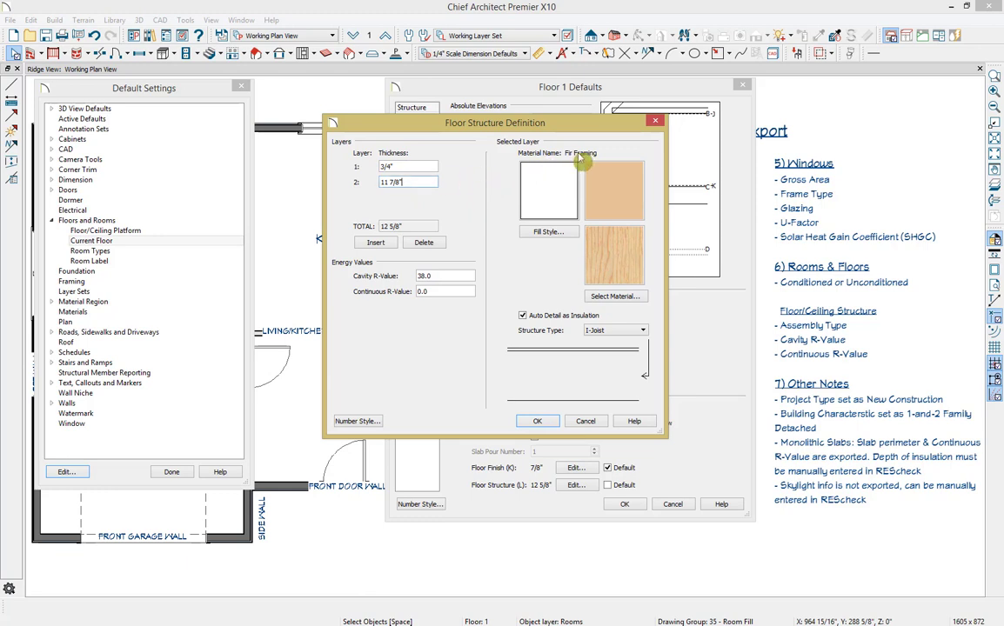
{"action": "left_click", "coordinate": [595, 338]}
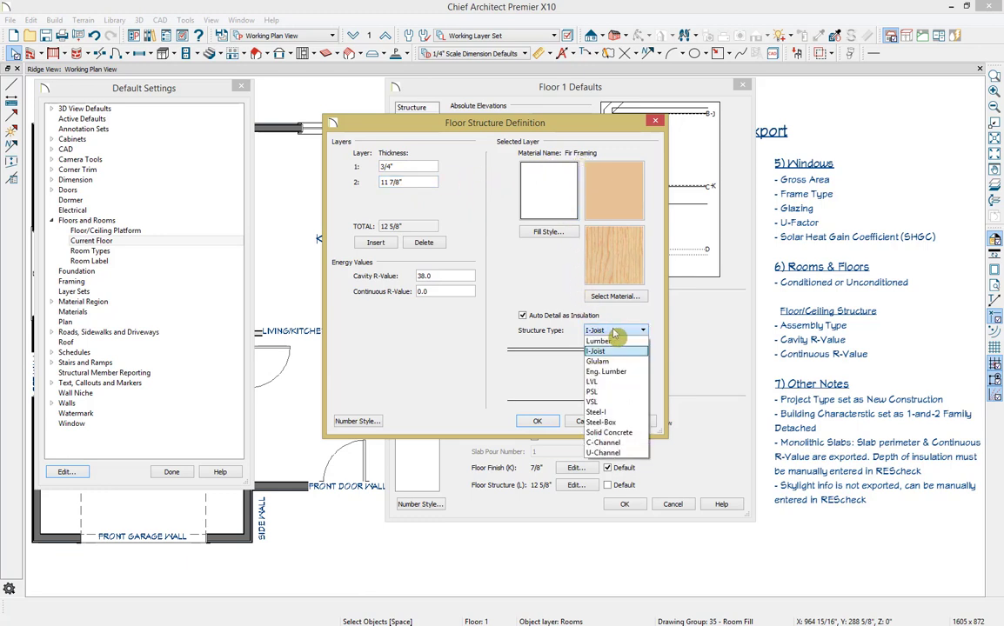
{"action": "left_click", "coordinate": [615, 335]}
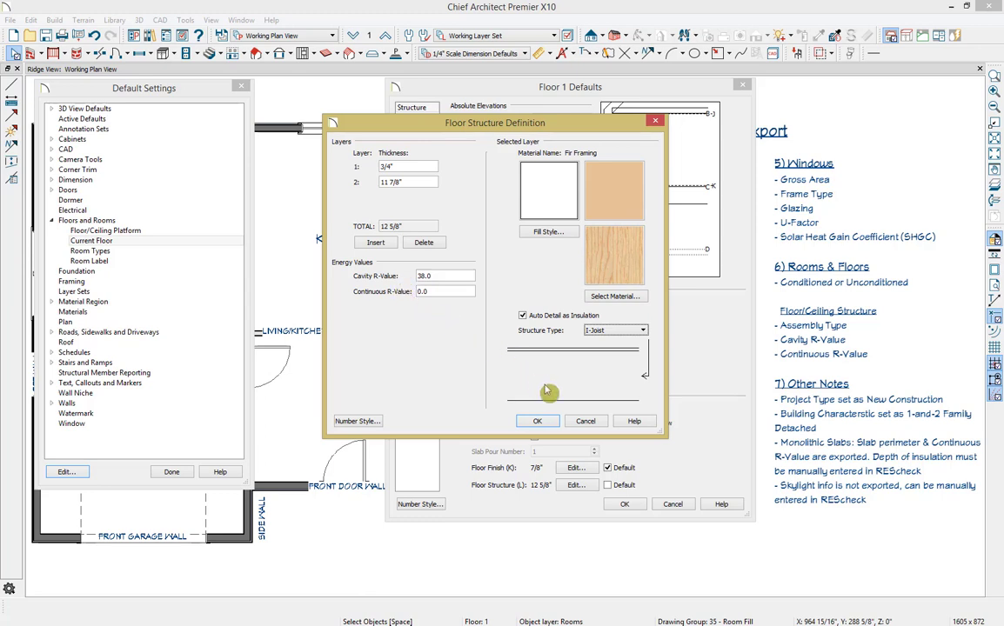
{"action": "left_click", "coordinate": [586, 421]}
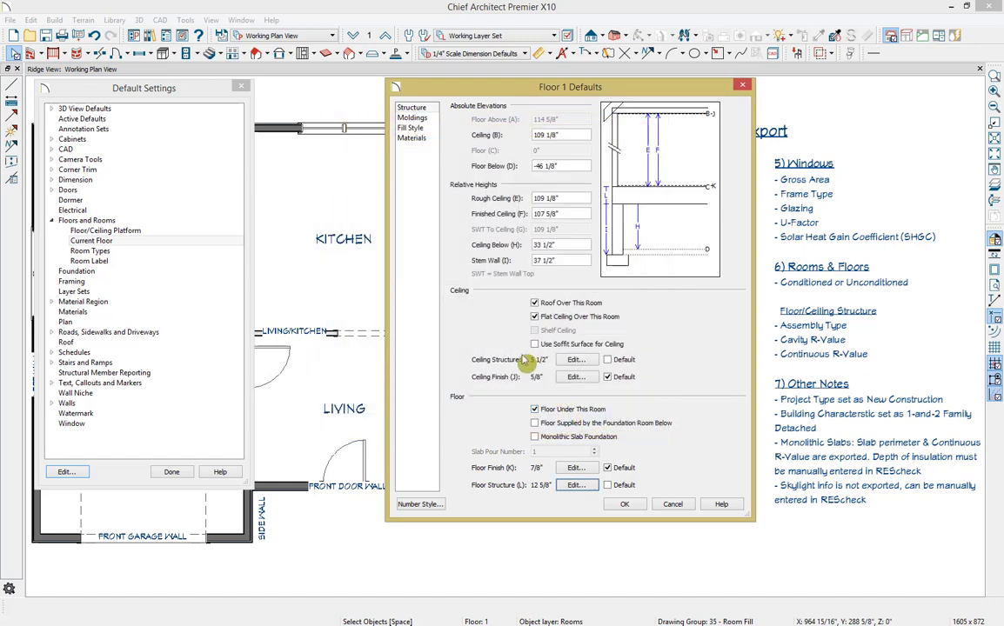
Examine the default ceiling structure's layer and R-values, then close the floor defaults and default settings without changes
{"action": "left_click", "coordinate": [565, 360]}
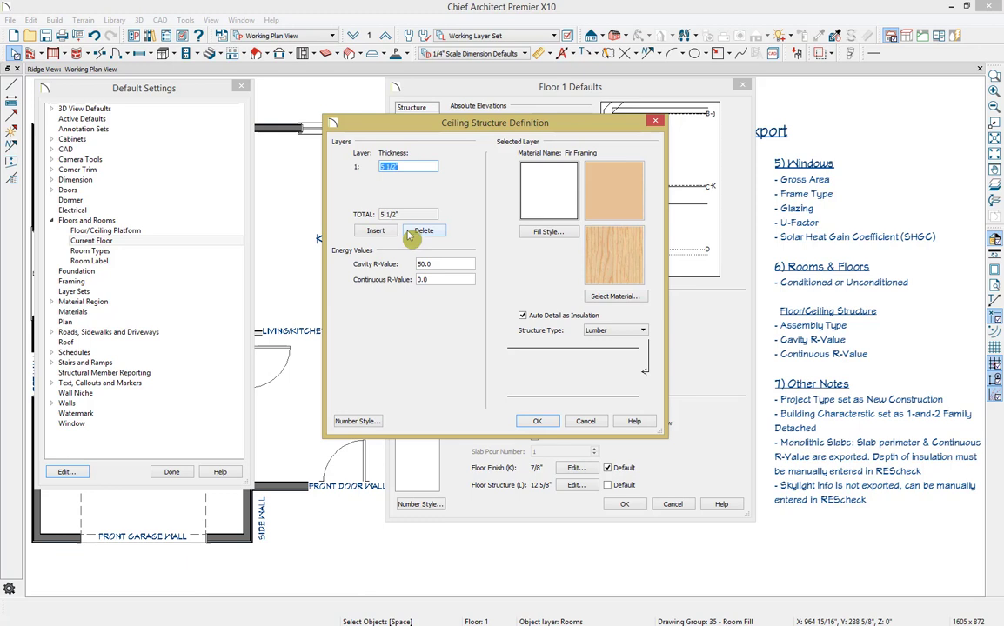
{"action": "left_click", "coordinate": [419, 165]}
{"action": "left_click", "coordinate": [586, 421]}
{"action": "left_click", "coordinate": [673, 506]}
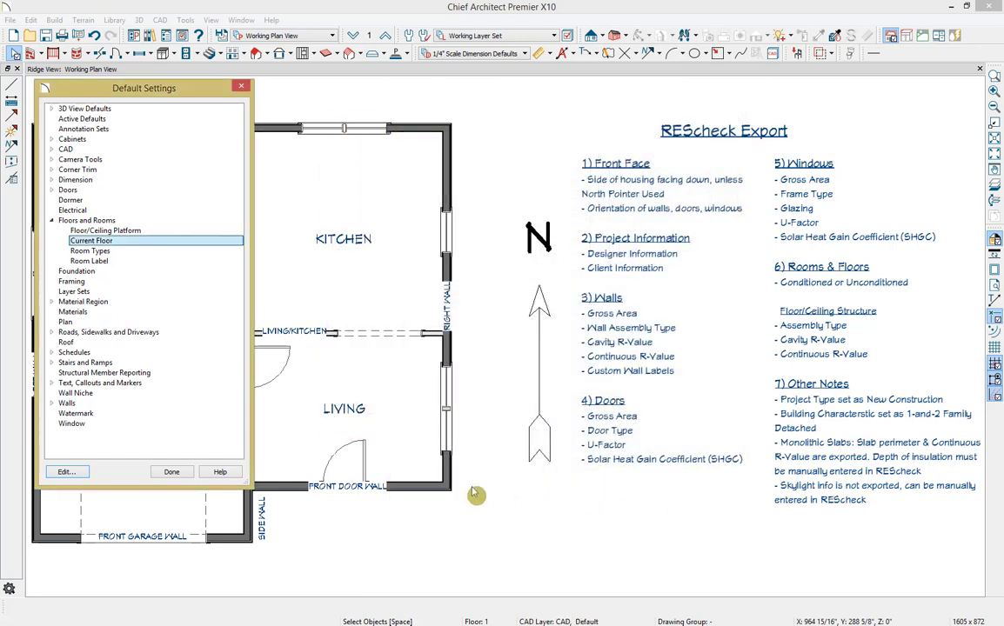
{"action": "left_click", "coordinate": [178, 472]}
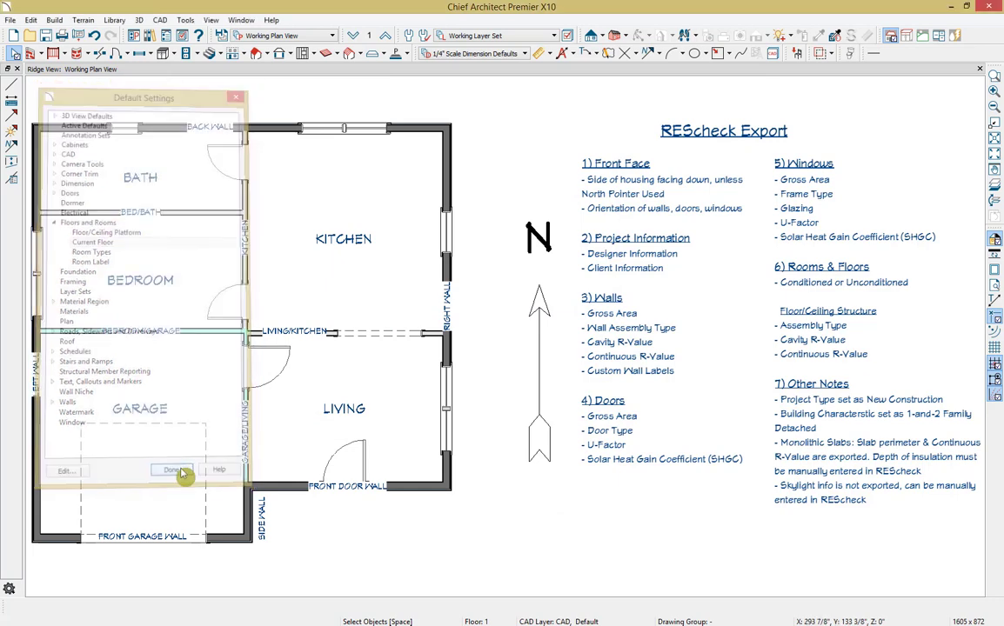
Create a perspective framing overview and examine the garage foundation beside the framed floor of the living area
{"action": "left_click", "coordinate": [623, 40]}
{"action": "left_click", "coordinate": [632, 111]}
{"action": "left_click_drag", "start_coordinate": [531, 204], "coordinate": [502, 280]}
{"action": "scroll", "coordinate": [455, 416], "scroll_direction": "up", "scroll_amount": 5}
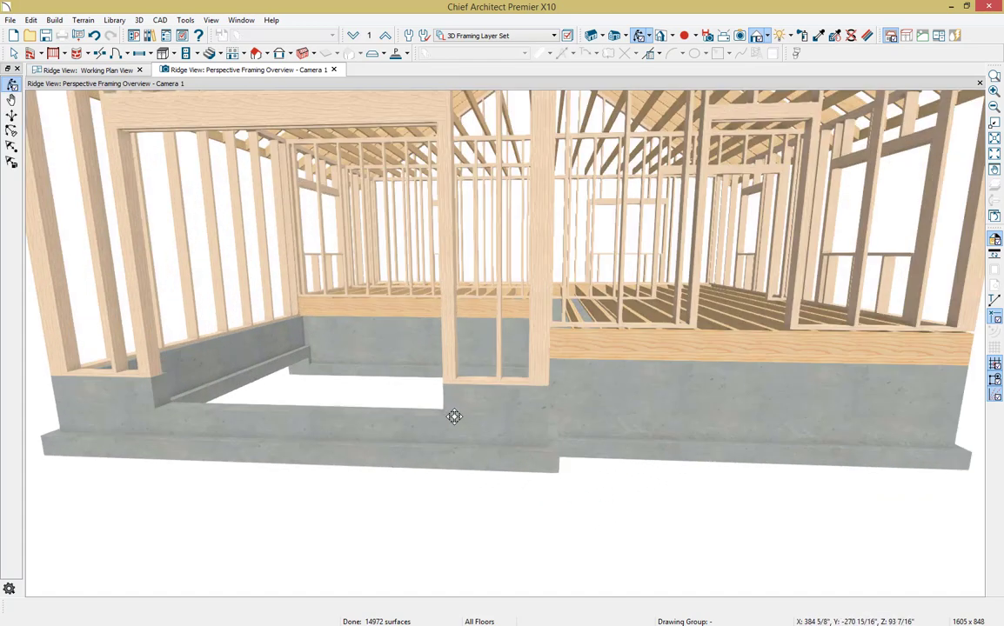
{"action": "scroll", "coordinate": [529, 401], "scroll_direction": "up", "scroll_amount": 2}
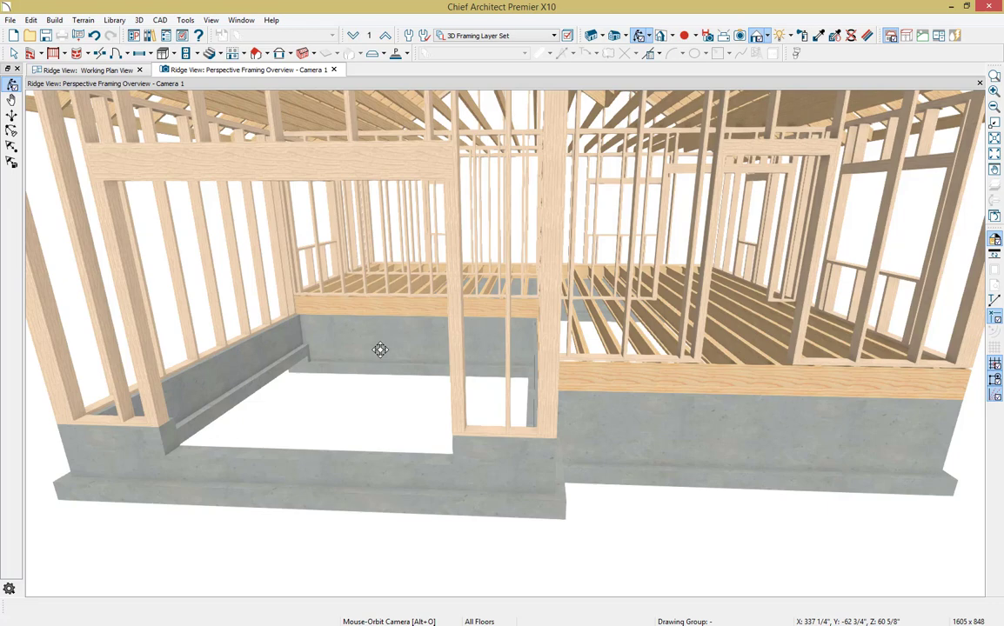
Return to the working plan view and check the structure settings of the Floor 1 garage room, closing its specification without changes
{"action": "left_click", "coordinate": [91, 70]}
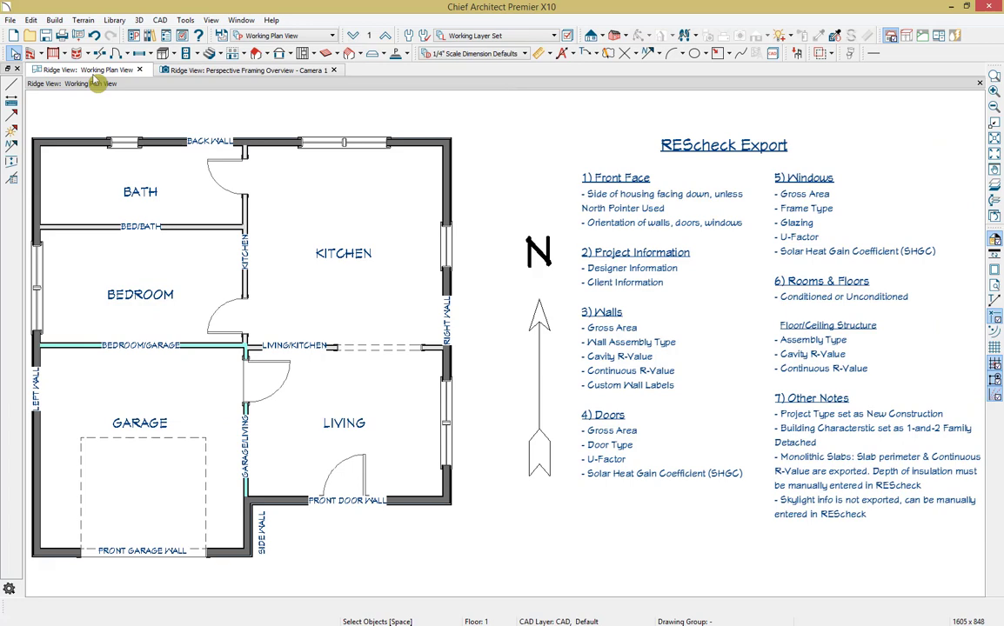
{"action": "left_click", "coordinate": [177, 380]}
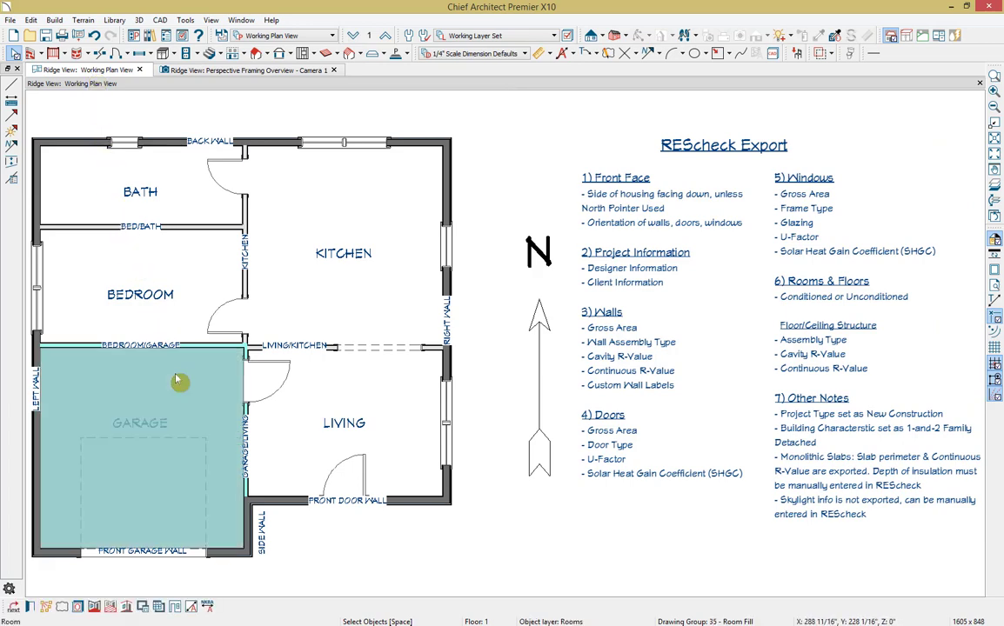
{"action": "double_click", "coordinate": [176, 380]}
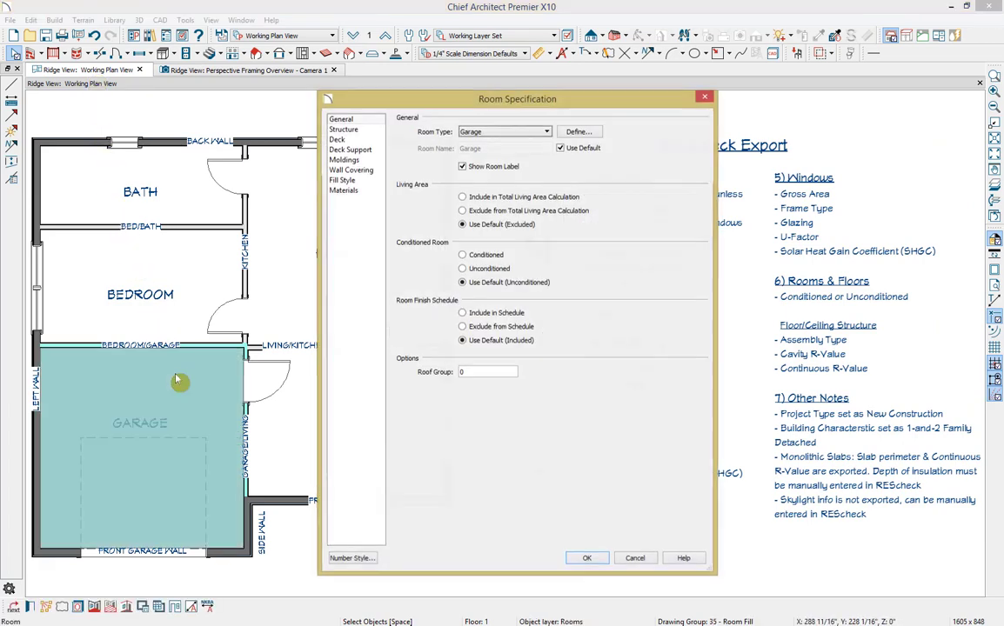
{"action": "left_click", "coordinate": [344, 129]}
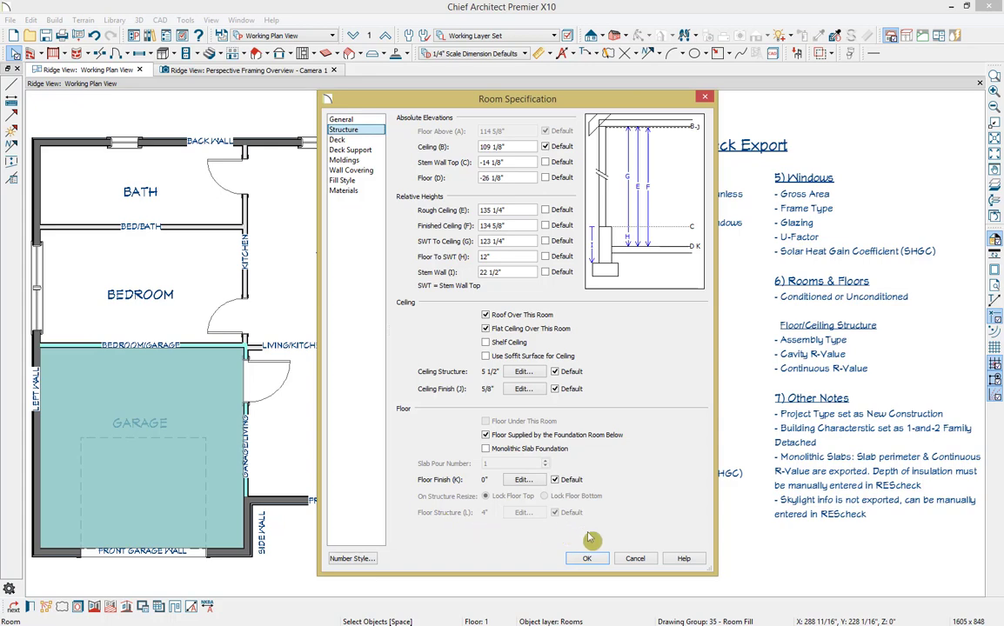
{"action": "left_click", "coordinate": [635, 559]}
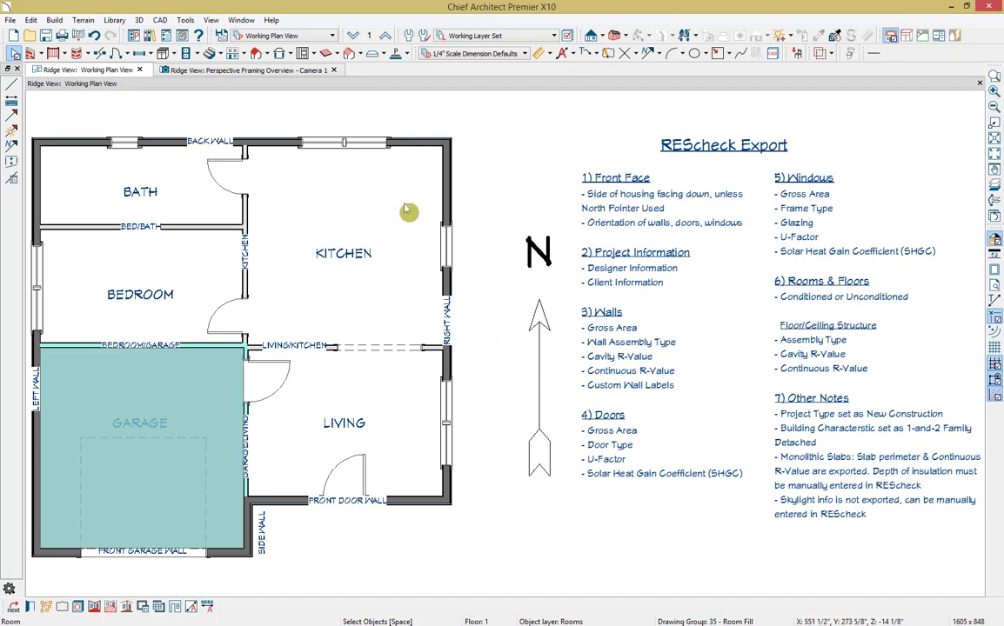
Examine the garage room's floor structure thickness and R-values on the foundation level, close its specification without changes, and return to Floor 1
{"action": "left_click", "coordinate": [353, 37]}
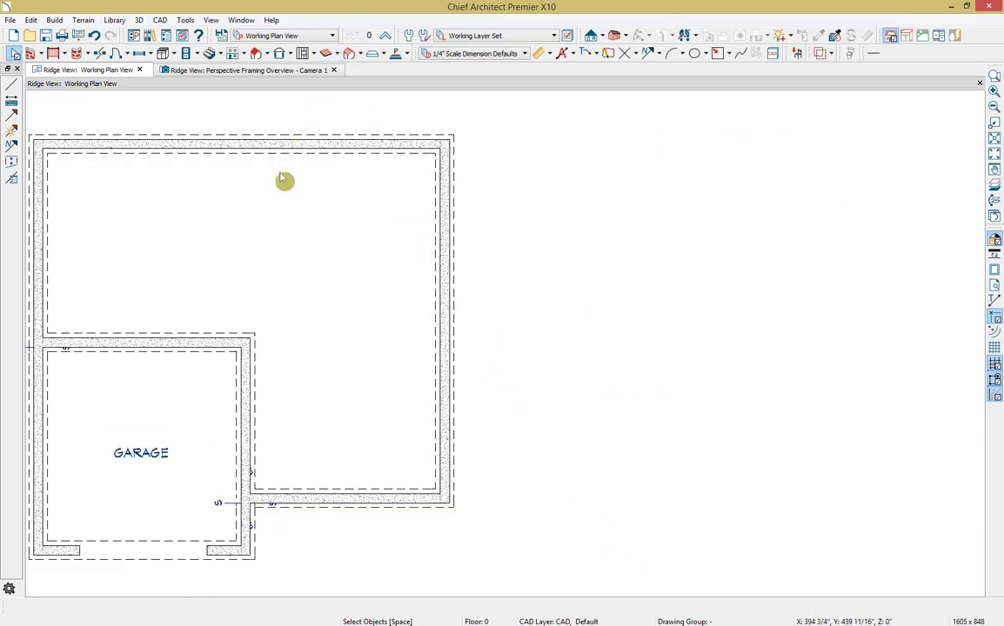
{"action": "left_click", "coordinate": [210, 417]}
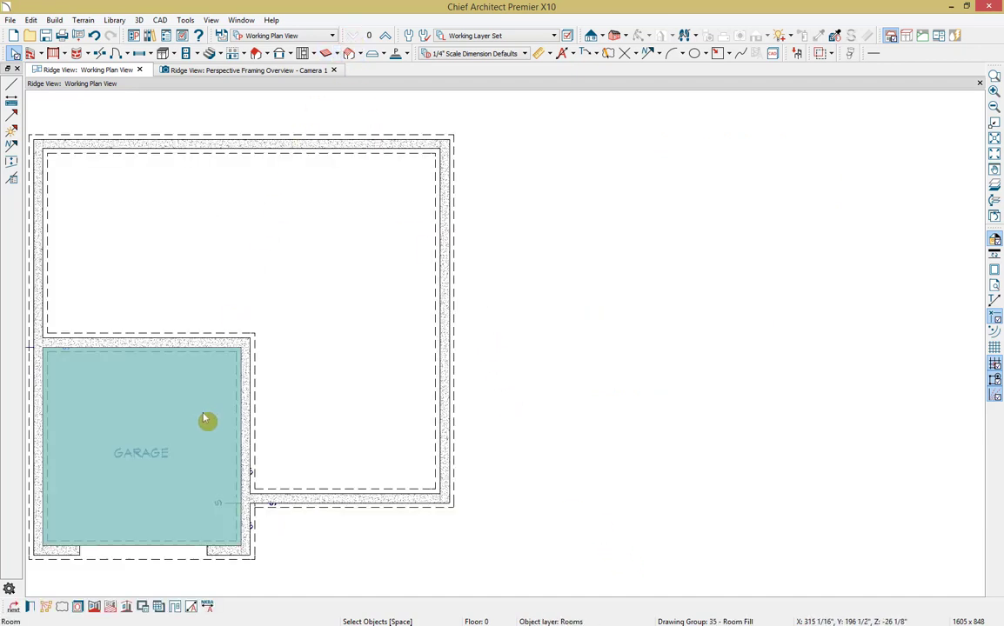
{"action": "left_click", "coordinate": [36, 609]}
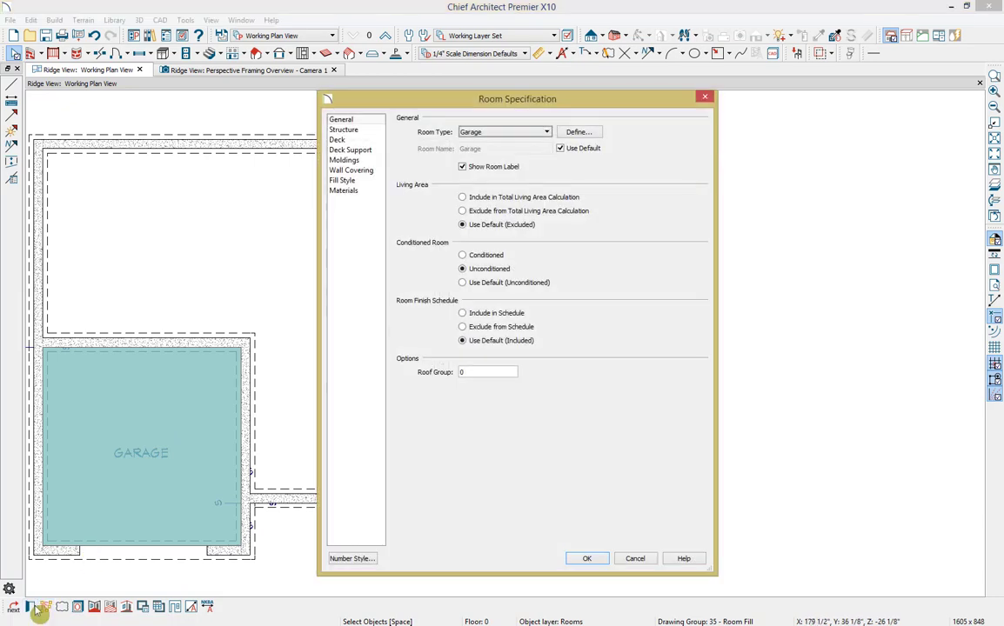
{"action": "left_click", "coordinate": [347, 131]}
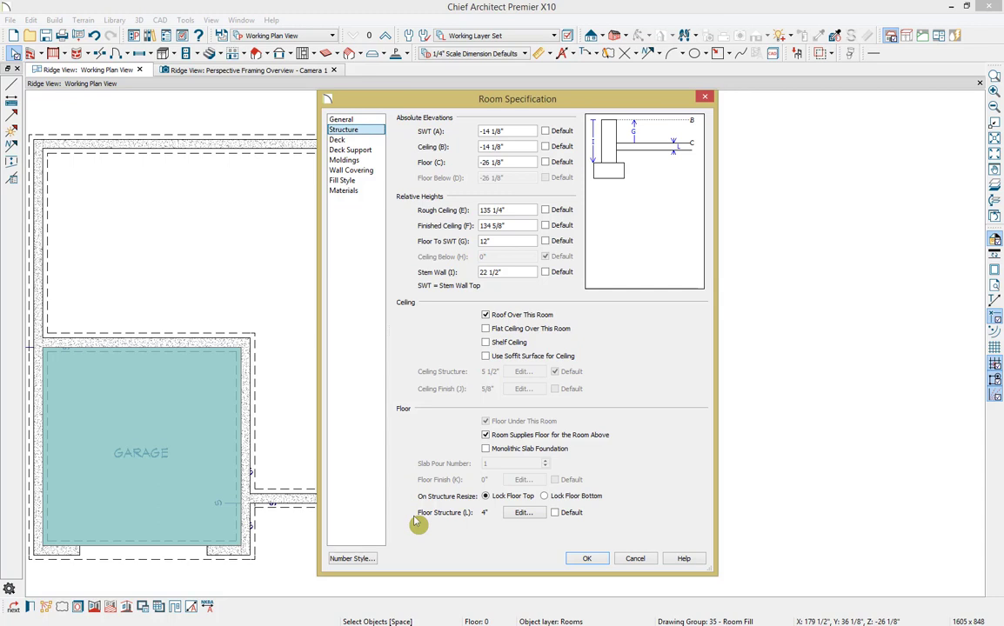
{"action": "left_click", "coordinate": [522, 513]}
{"action": "left_click", "coordinate": [414, 169]}
{"action": "type", "text": "4\""}
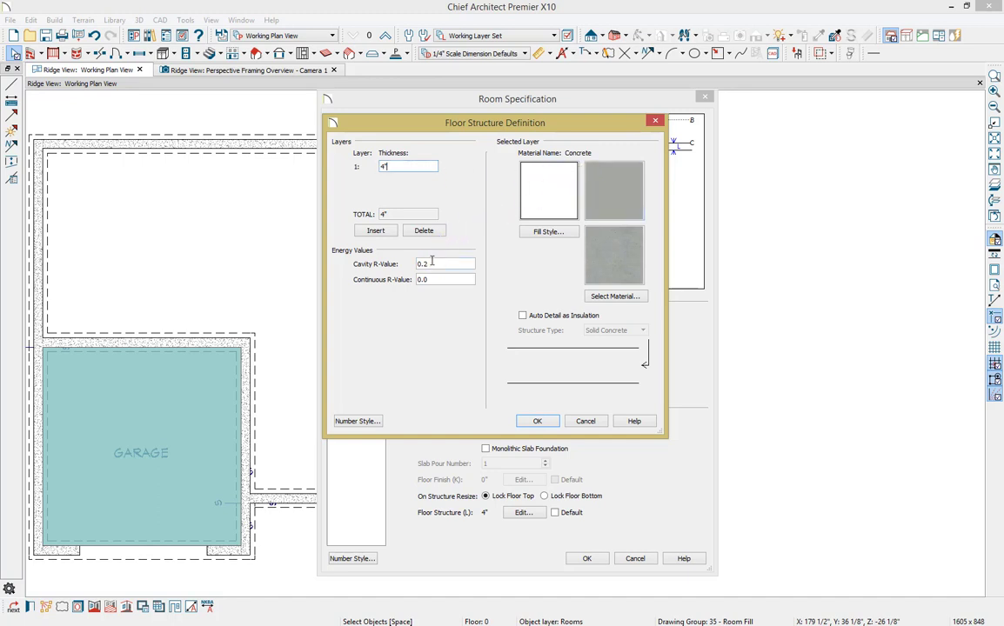
{"action": "left_click", "coordinate": [583, 421]}
{"action": "left_click", "coordinate": [634, 559]}
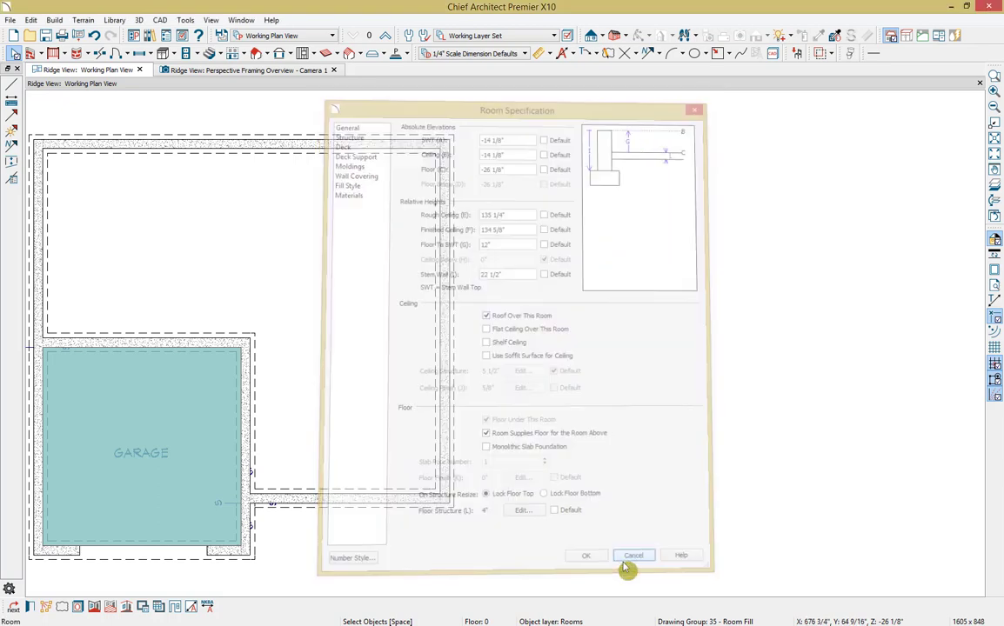
{"action": "left_click", "coordinate": [387, 36]}
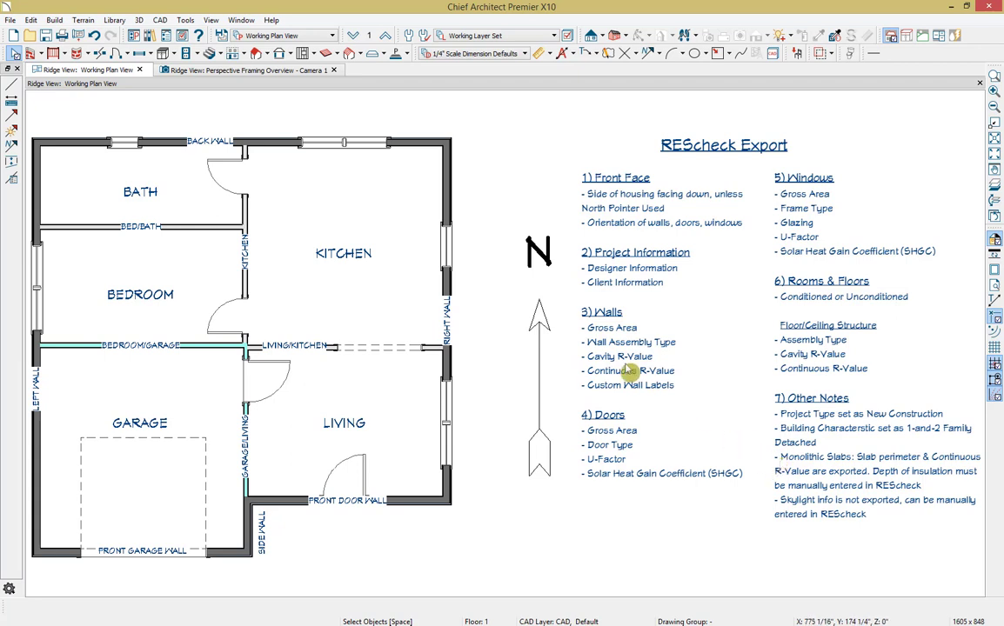
{"action": "left_click", "coordinate": [54, 19]}
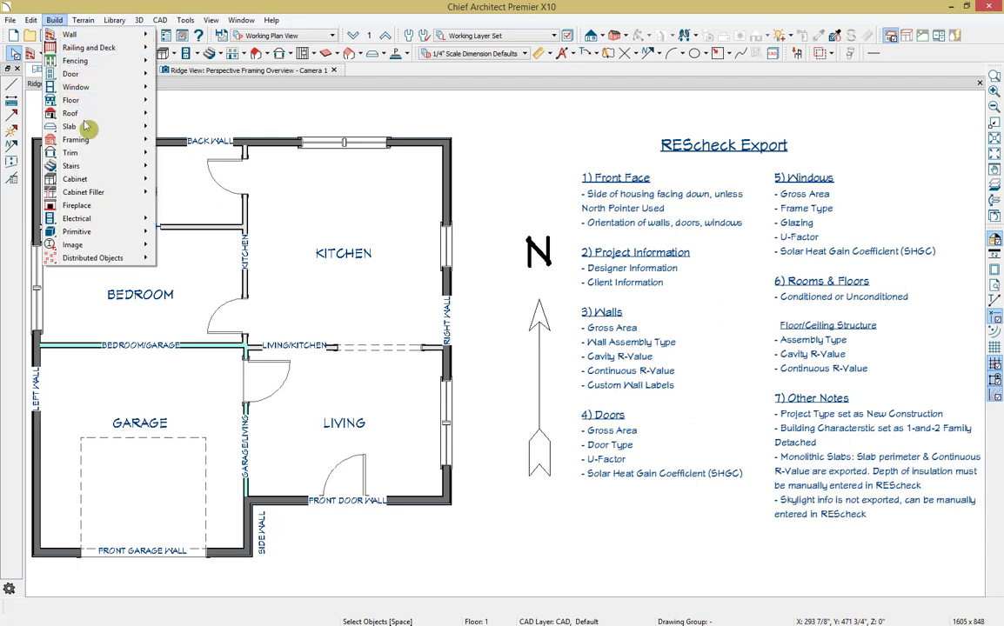
{"action": "mouse_move", "coordinate": [92, 128]}
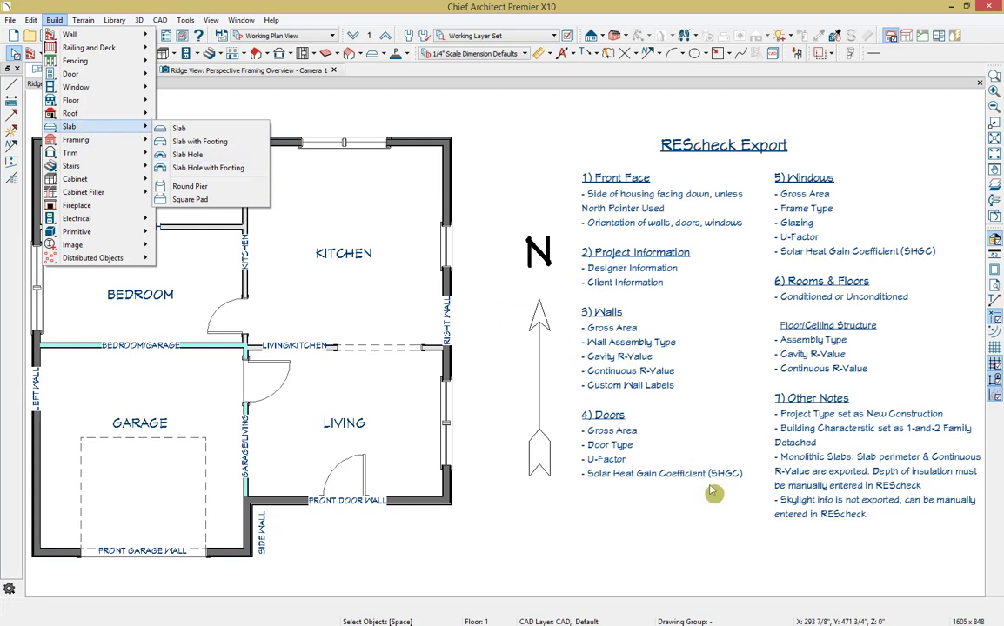
{"action": "left_click", "coordinate": [738, 528]}
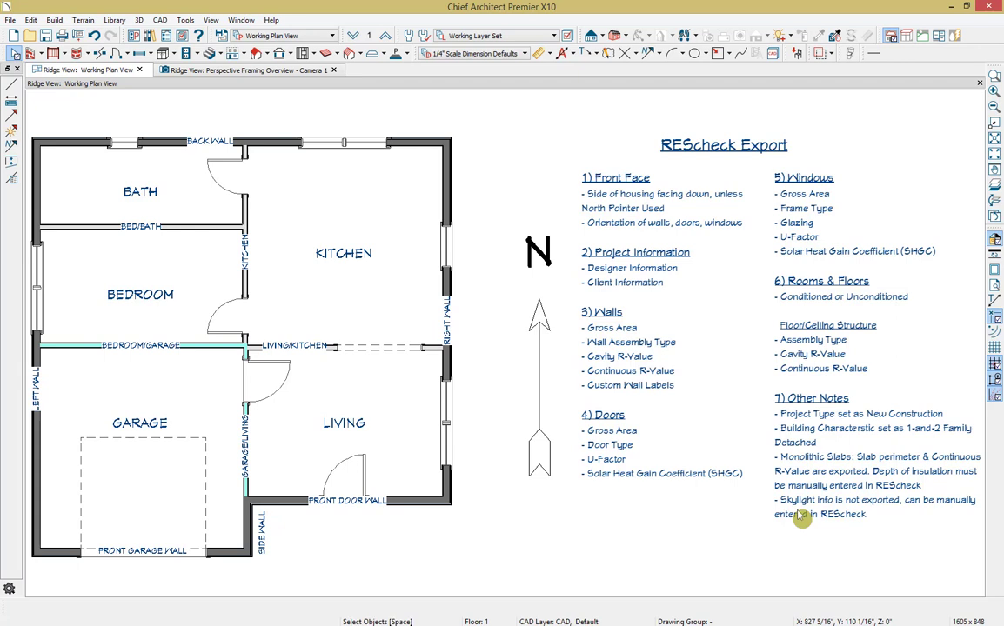
Export the plan to a REScheck file named Rescheck Data with similar walls and similar doors/windows grouped
{"action": "left_click", "coordinate": [10, 20]}
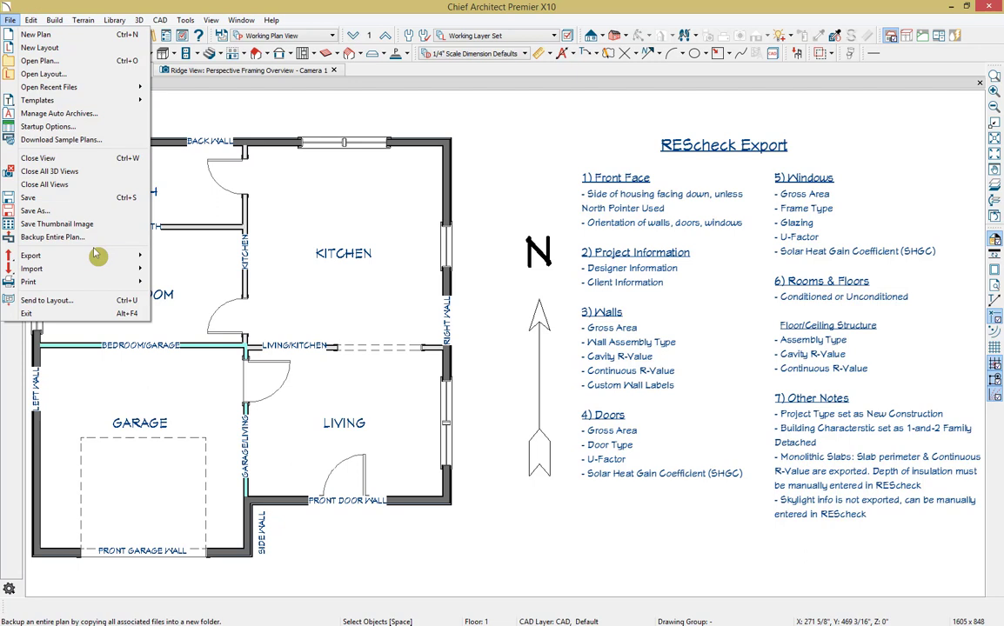
{"action": "mouse_move", "coordinate": [98, 258]}
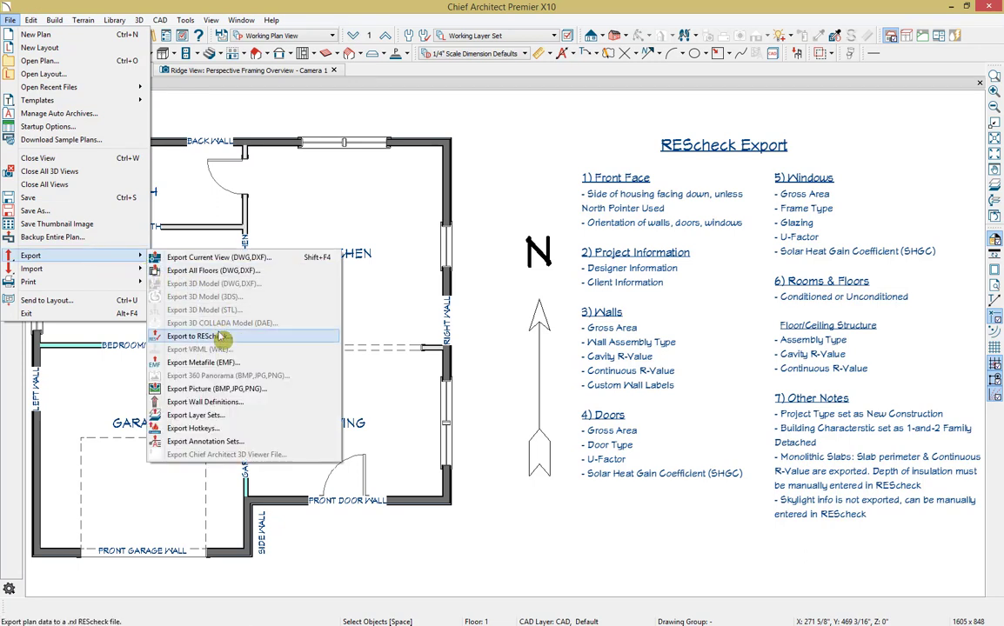
{"action": "left_click", "coordinate": [222, 336]}
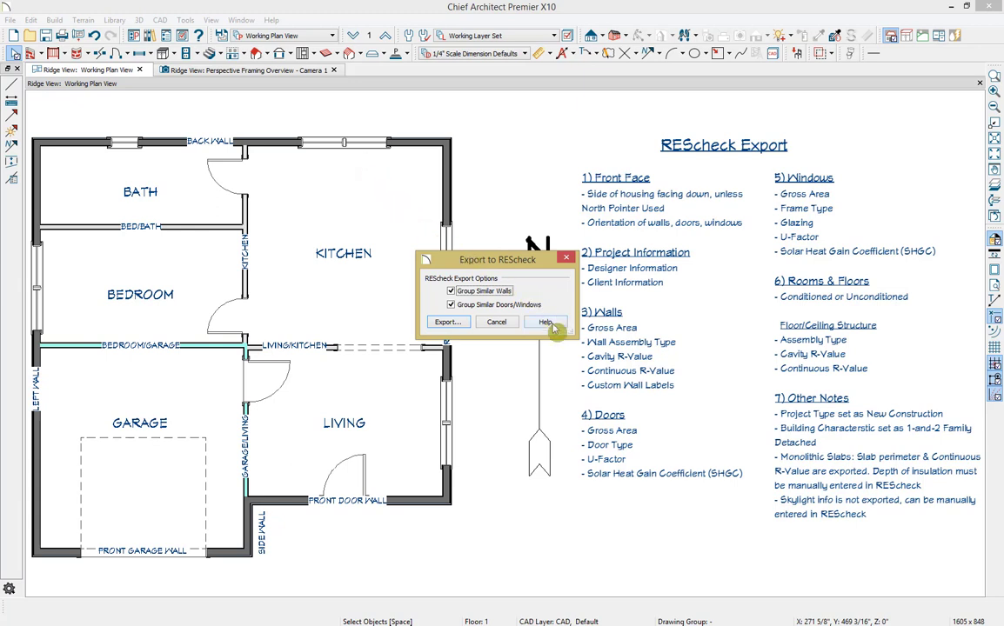
{"action": "left_click", "coordinate": [448, 324]}
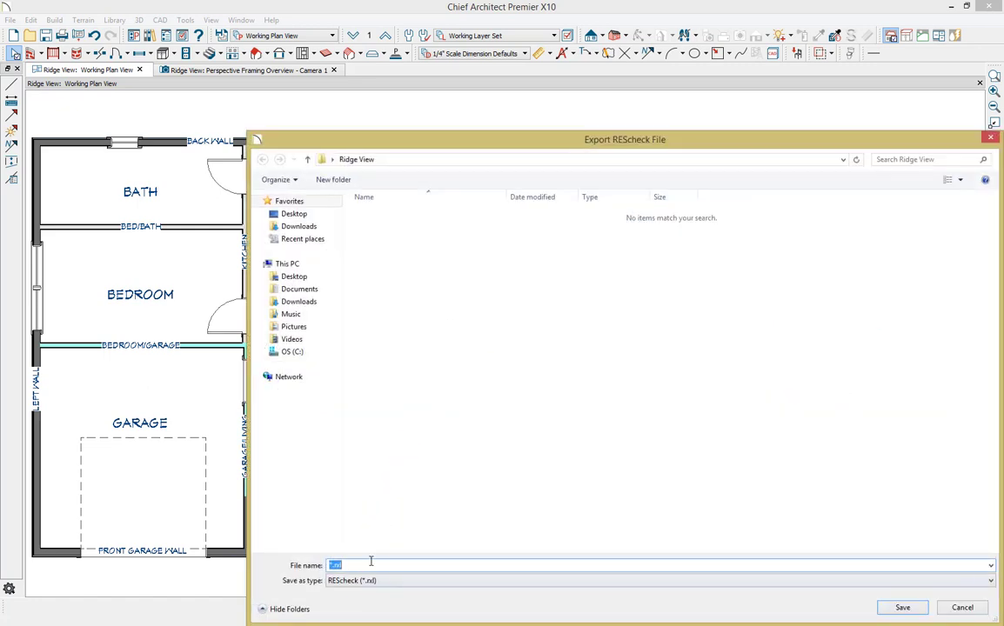
{"action": "type", "text": "Rescheck Data"}
{"action": "left_click", "coordinate": [903, 607]}
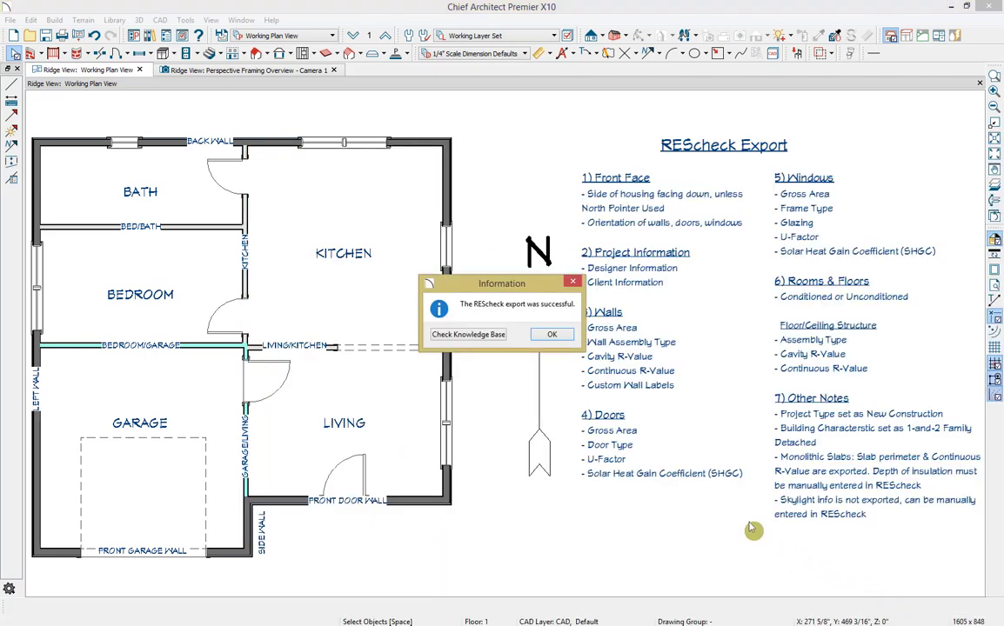
{"action": "left_click", "coordinate": [551, 338]}
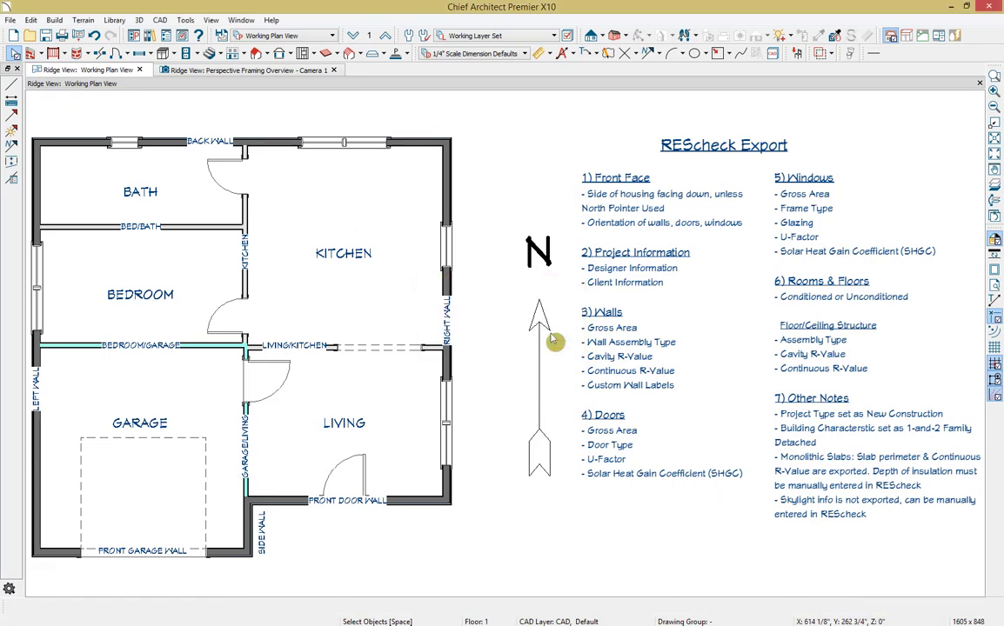
Open Rescheck Data.rxl from the Ridge View desktop folder in REScheck and dismiss the energy code notices
{"action": "left_click", "coordinate": [951, 7]}
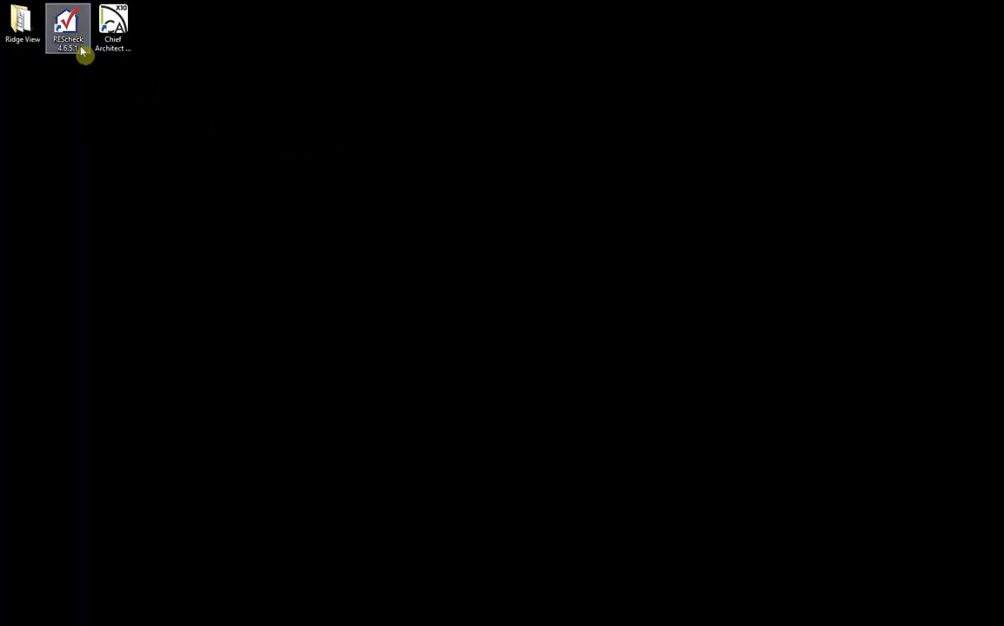
{"action": "double_click", "coordinate": [30, 45]}
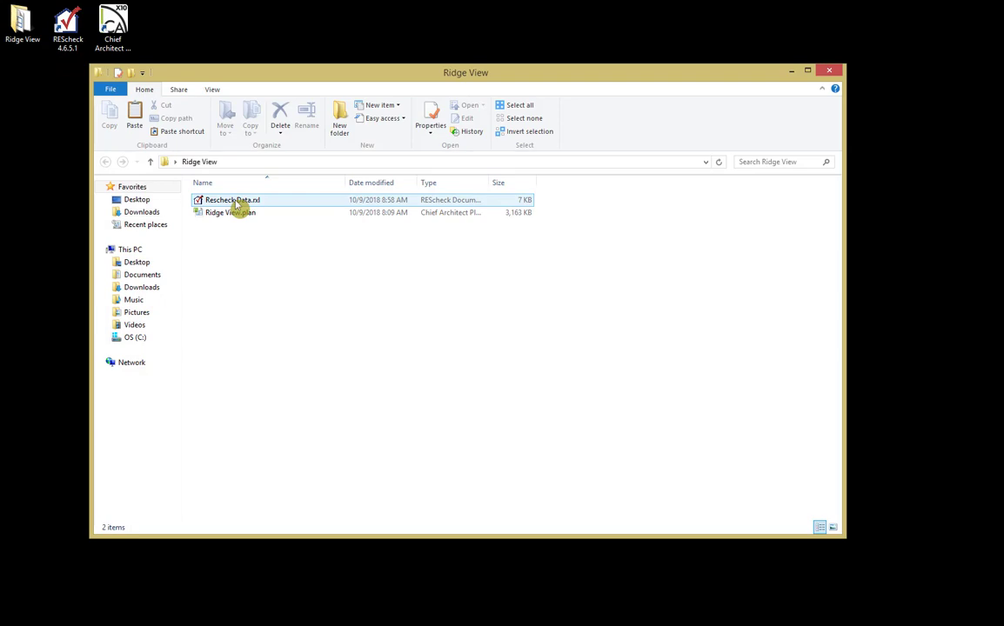
{"action": "double_click", "coordinate": [236, 203]}
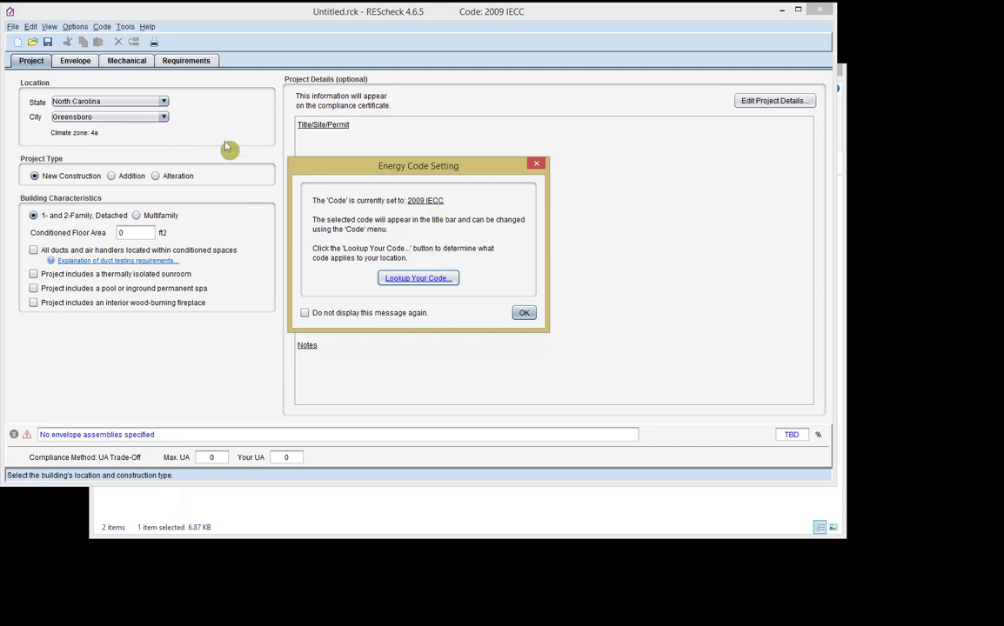
{"action": "left_click", "coordinate": [526, 315]}
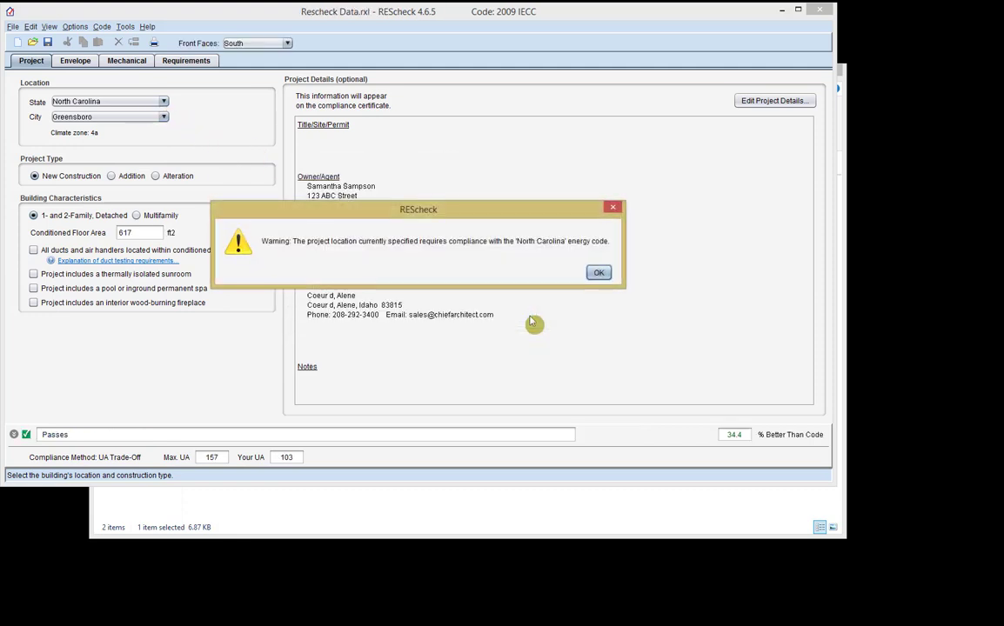
{"action": "left_click", "coordinate": [598, 275]}
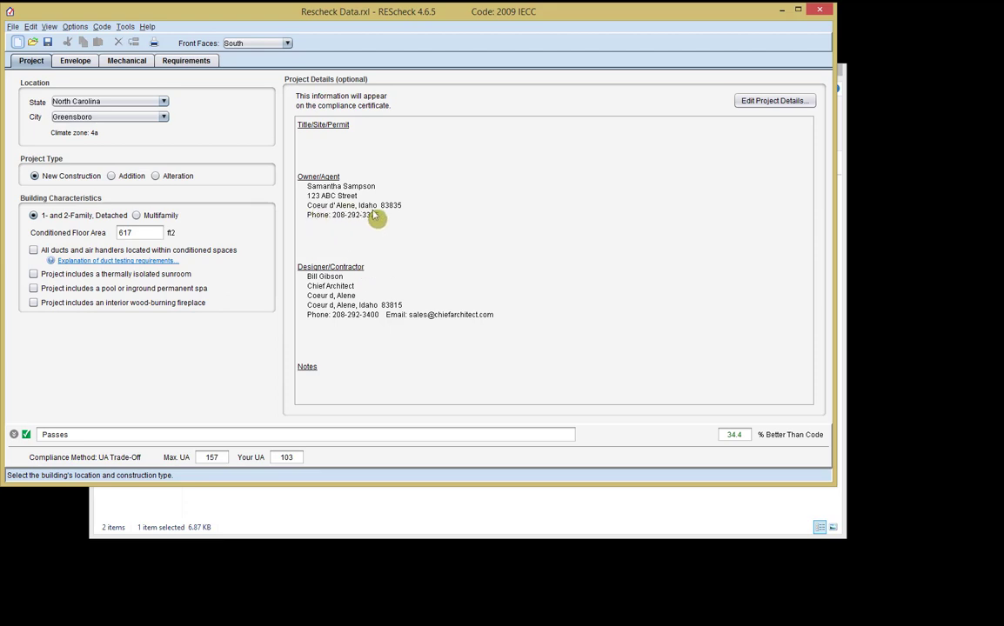
Set the project location to Idaho, city Coeur d'Alene
{"action": "left_click", "coordinate": [162, 102]}
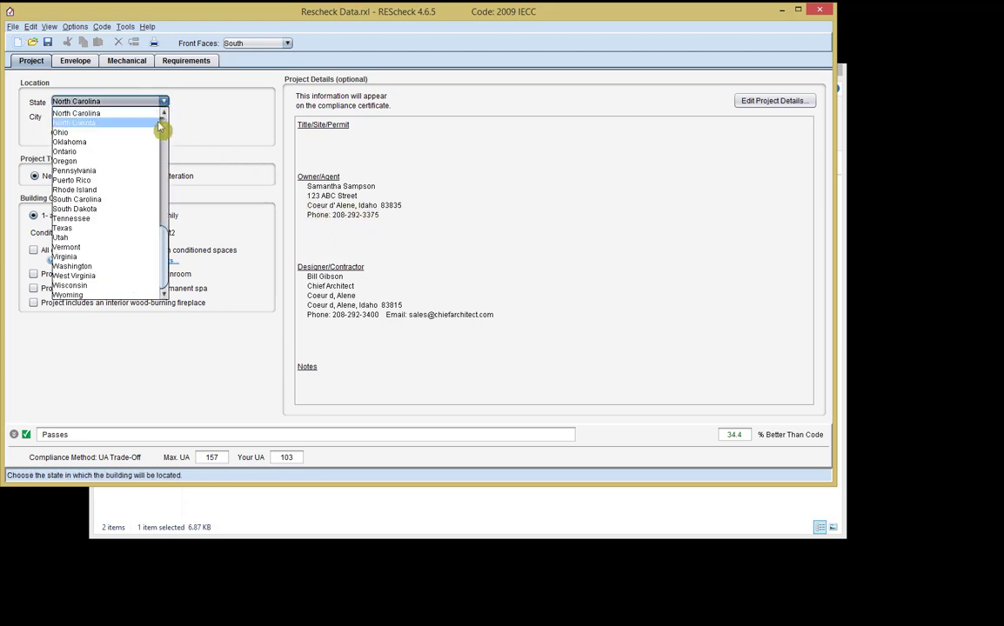
{"action": "left_click_drag", "start_coordinate": [168, 254], "coordinate": [168, 175]}
{"action": "left_click", "coordinate": [153, 159]}
{"action": "left_click", "coordinate": [164, 118]}
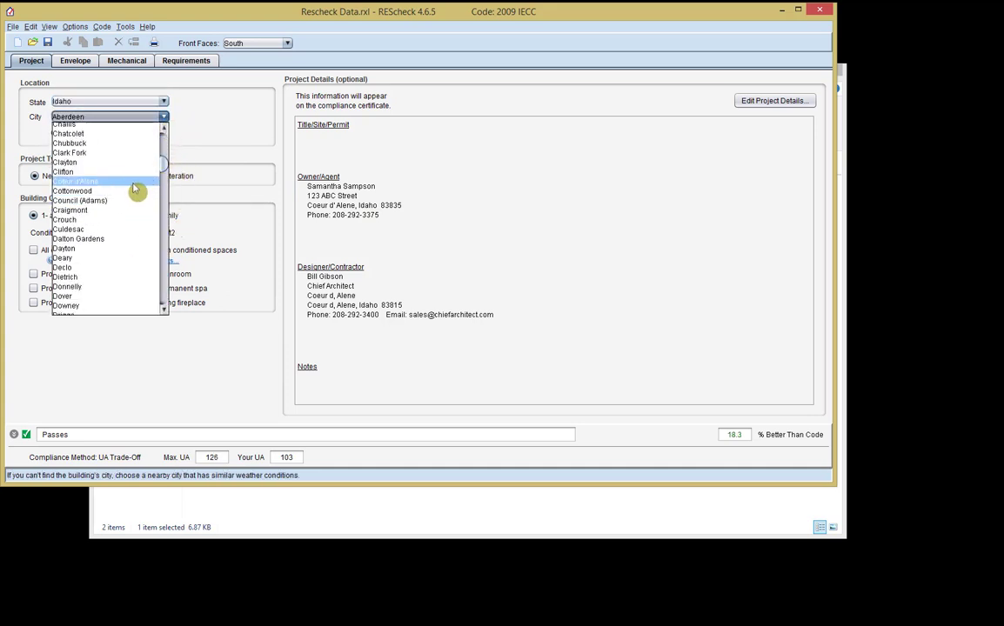
{"action": "left_click", "coordinate": [136, 189]}
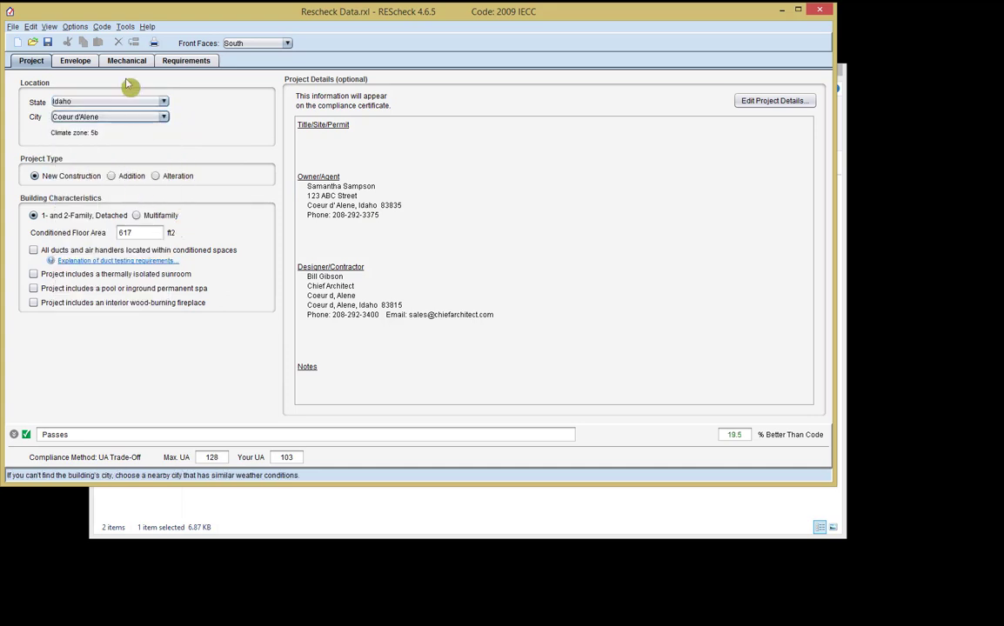
Check the available energy codes without changing the selection, and examine the exported envelope components, starting with BACK WALL
{"action": "left_click", "coordinate": [101, 27]}
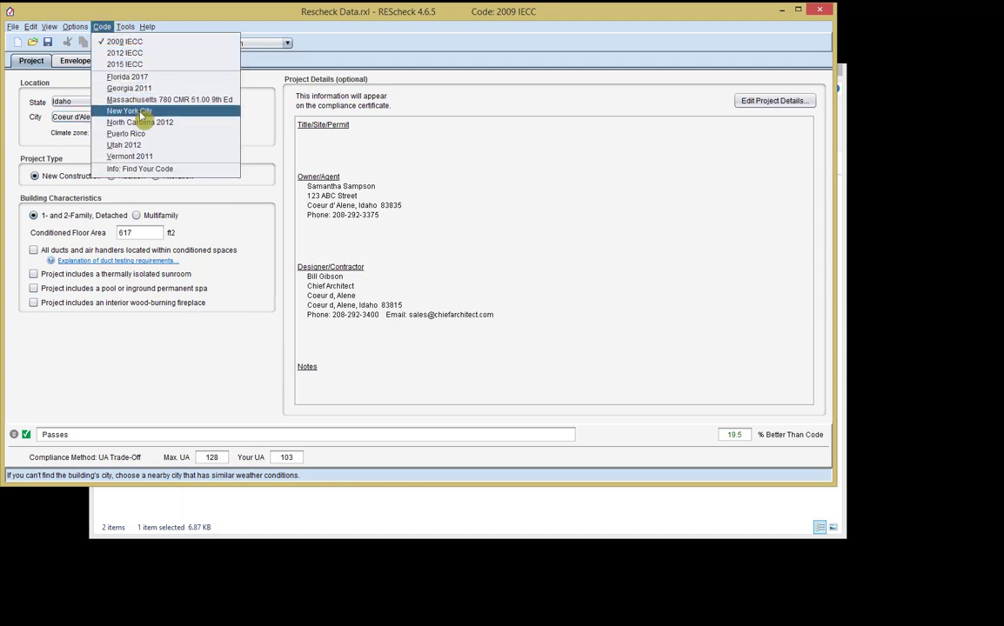
{"action": "left_click", "coordinate": [237, 80]}
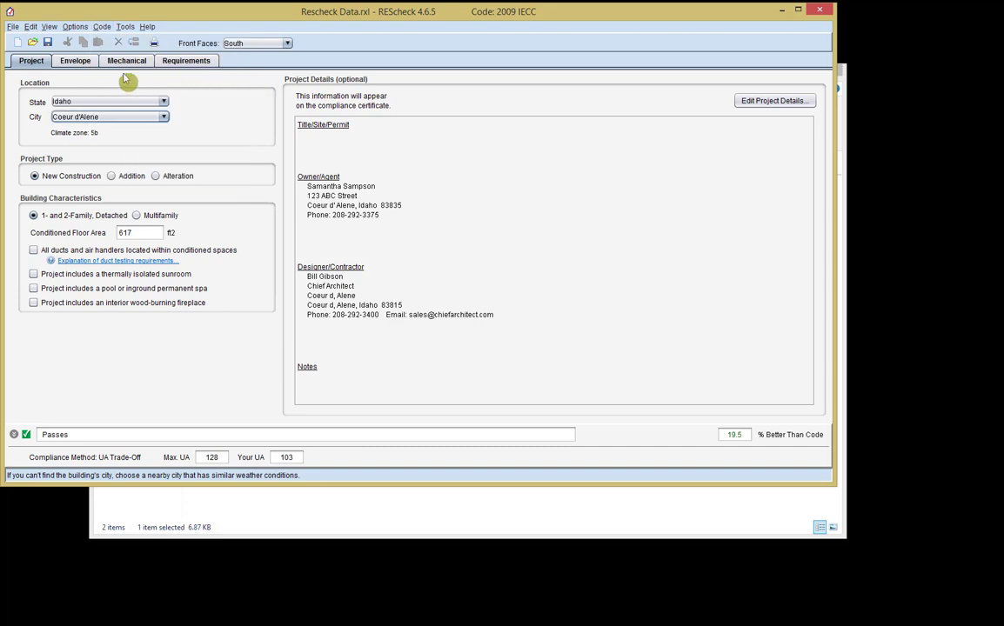
{"action": "left_click", "coordinate": [76, 62]}
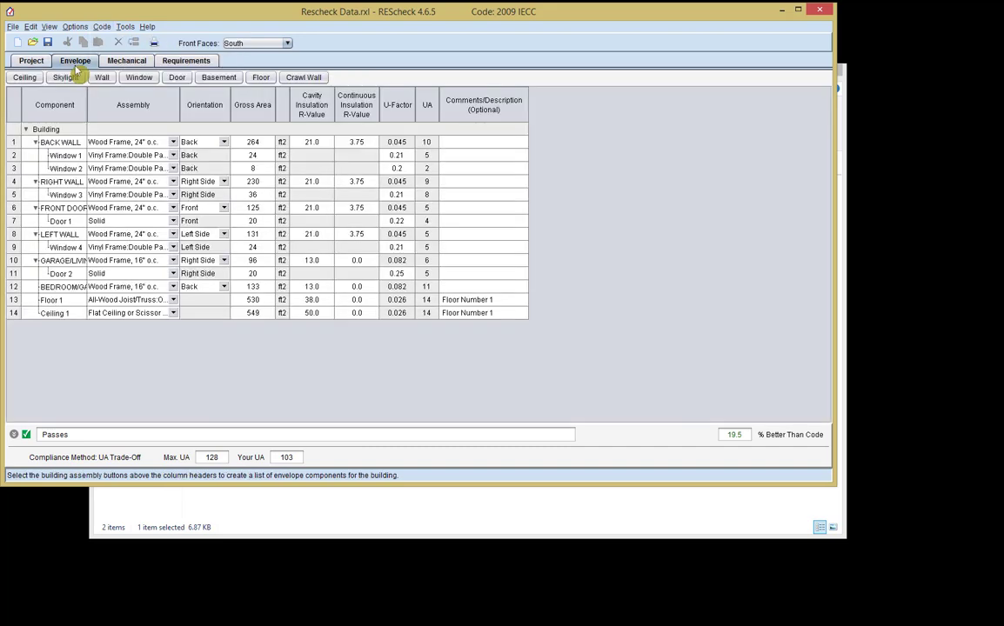
{"action": "left_click", "coordinate": [77, 142]}
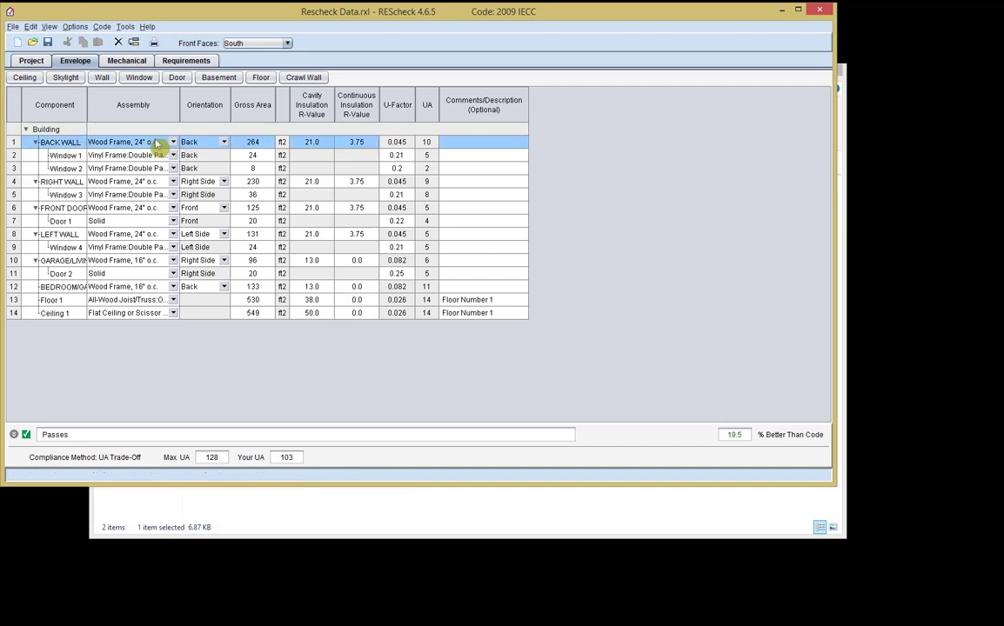
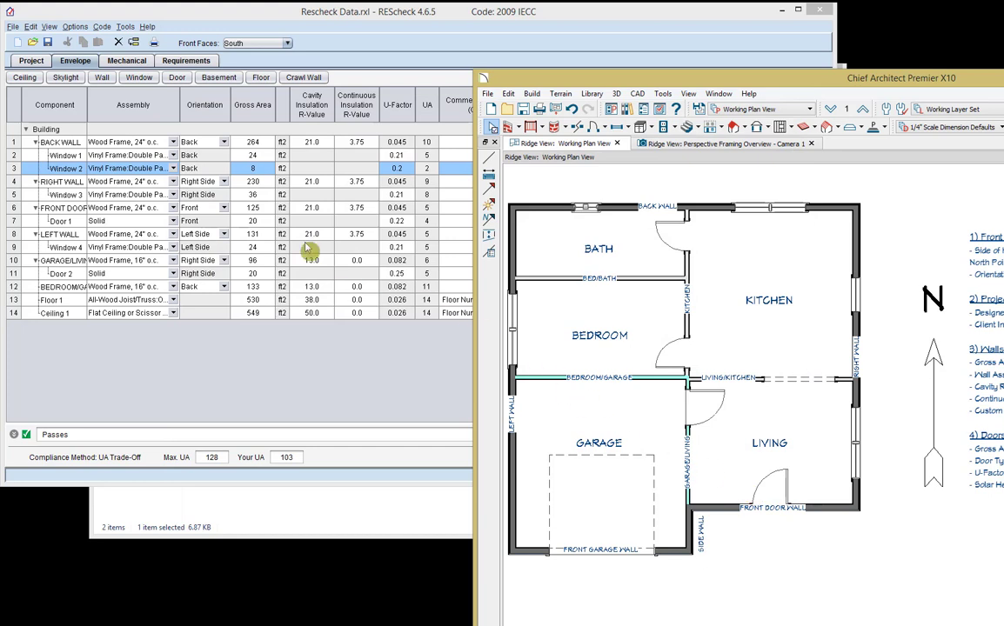
Compare Window 1's gross area with the width and height of the kitchen's back wall window in Chief Architect, closing its specification without changes
{"action": "left_click", "coordinate": [261, 155]}
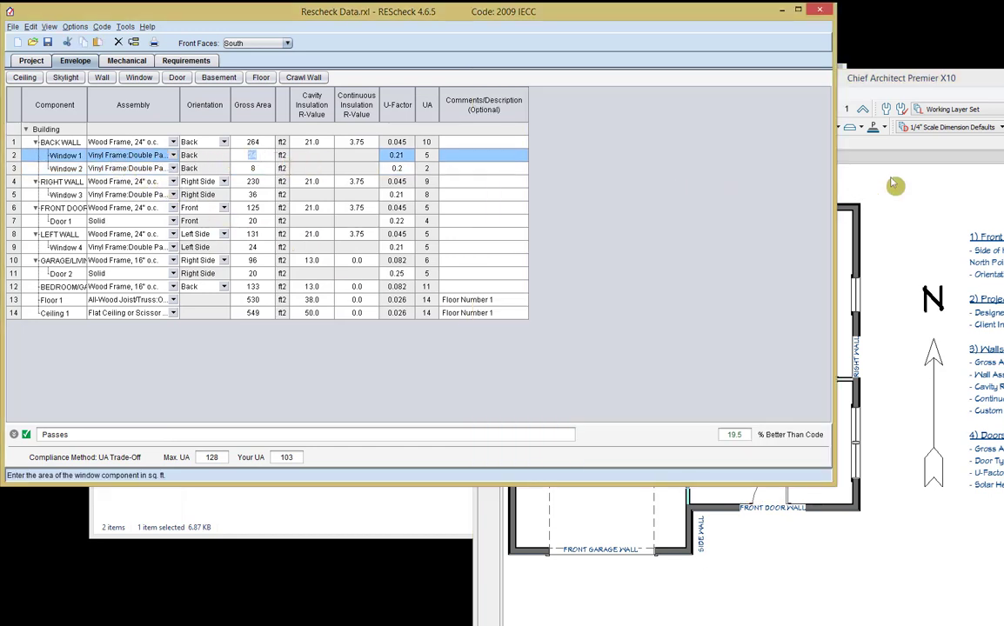
{"action": "left_click", "coordinate": [809, 168]}
{"action": "double_click", "coordinate": [794, 211]}
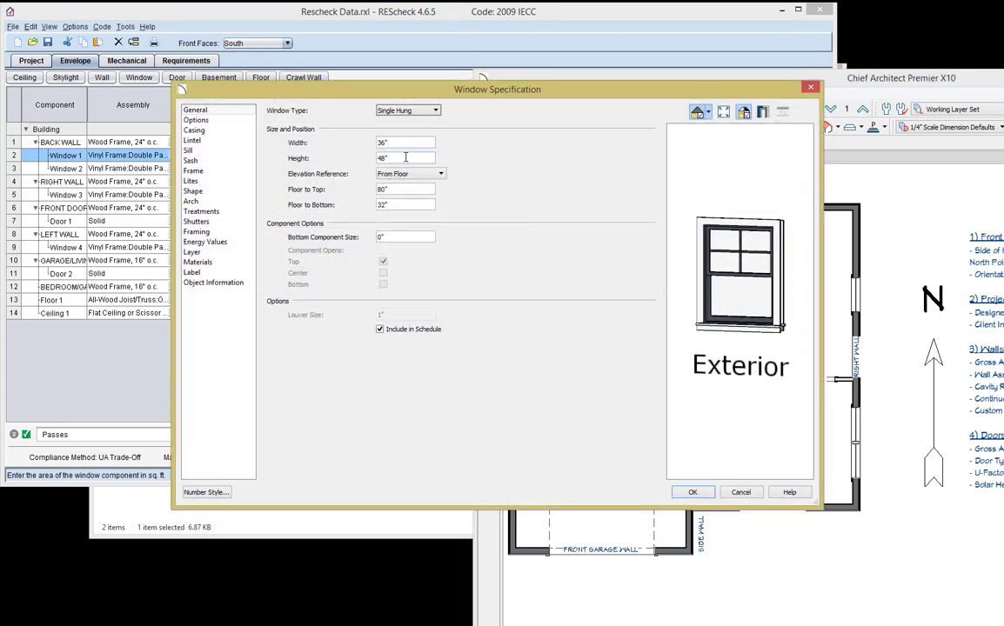
{"action": "left_click_drag", "start_coordinate": [596, 88], "coordinate": [663, 244]}
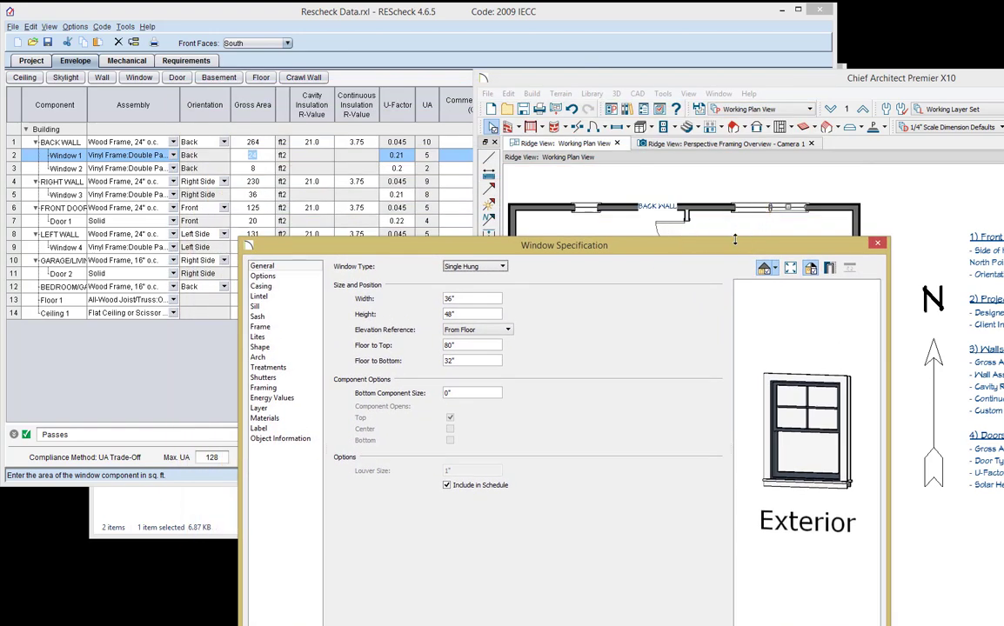
{"action": "left_click_drag", "start_coordinate": [733, 248], "coordinate": [733, 234]}
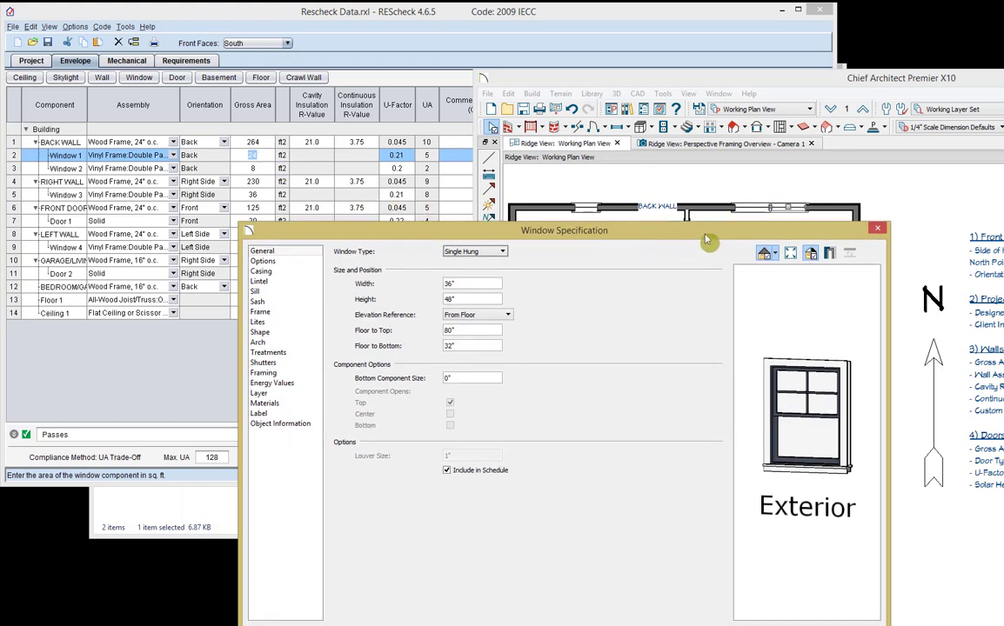
{"action": "key", "text": "Escape"}
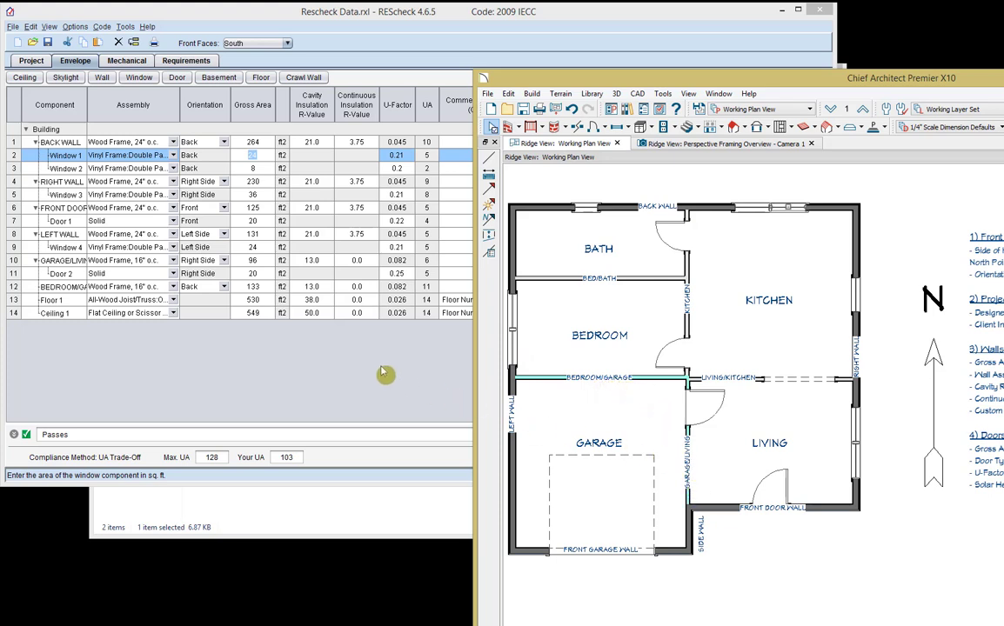
Examine the exported GARAGE/LIVING and BEDROOM/GARAGE walls, Floor 1 and Ceiling 1 among the REScheck envelope components
{"action": "left_click", "coordinate": [104, 260]}
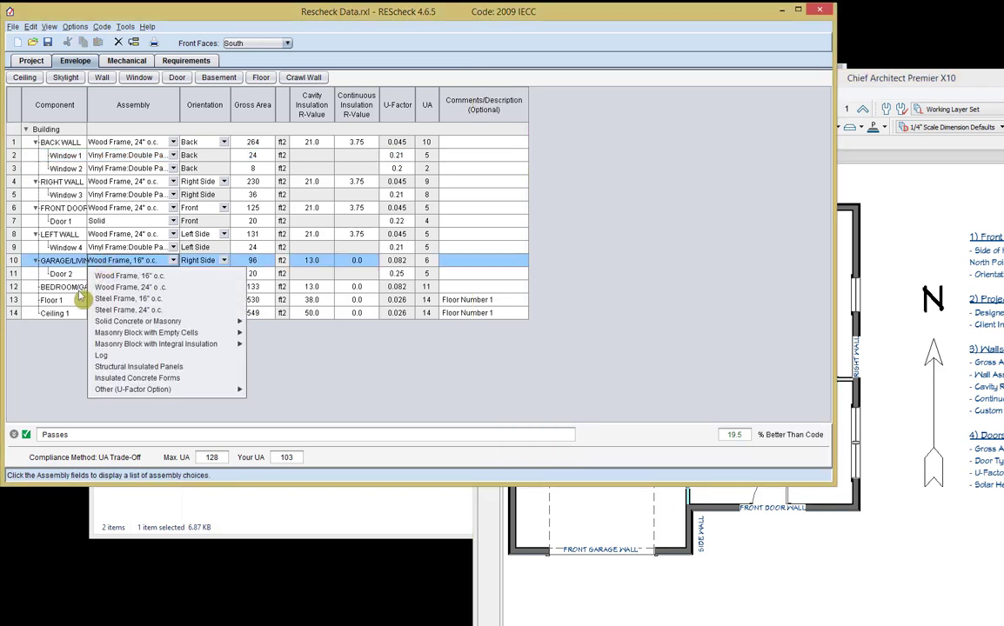
{"action": "left_click", "coordinate": [30, 287]}
{"action": "left_click", "coordinate": [29, 299]}
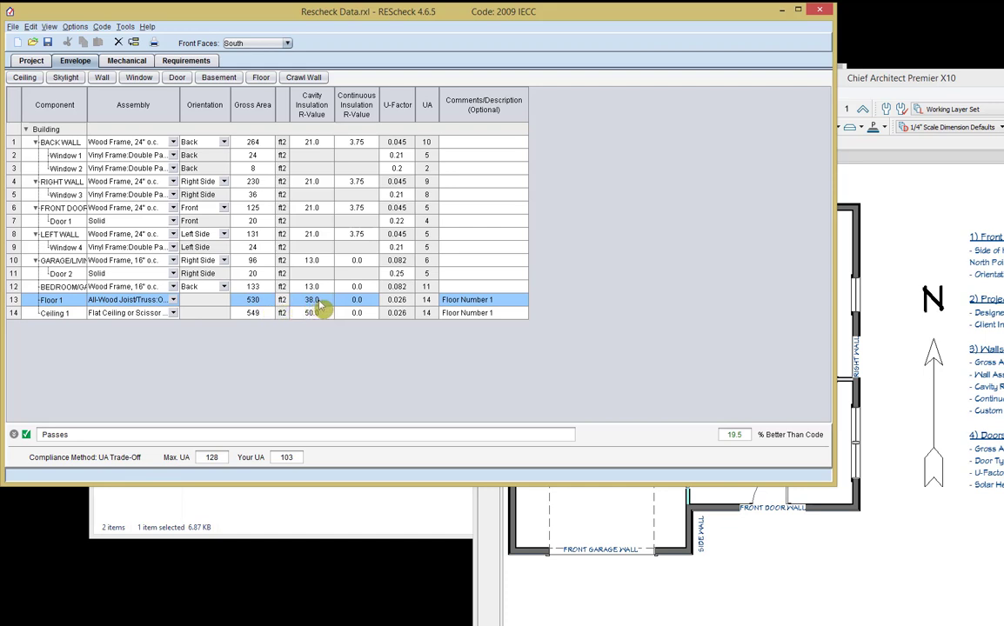
{"action": "left_click", "coordinate": [35, 315]}
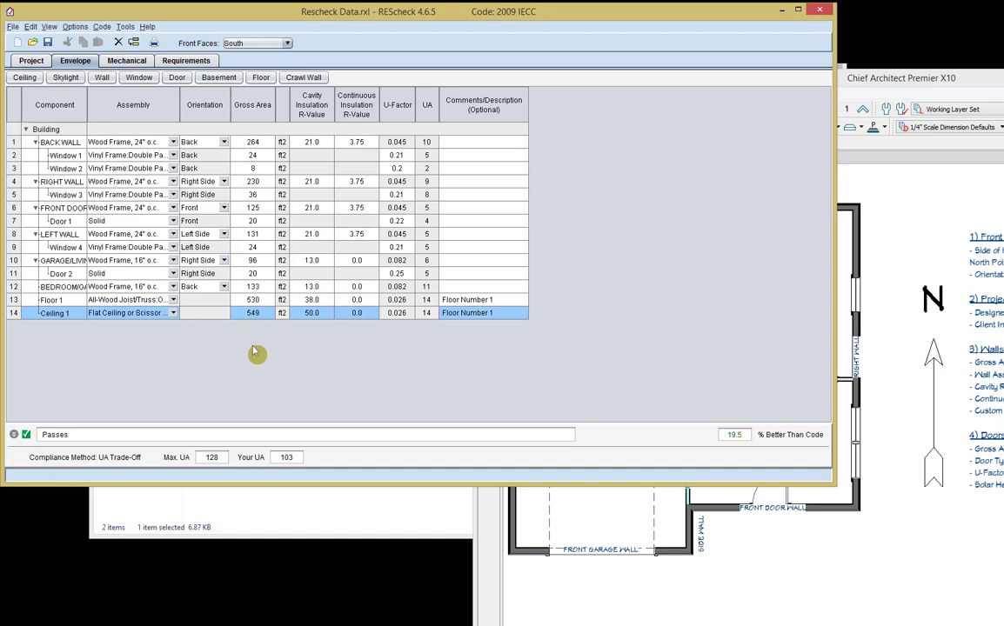
Add a trial skylight under Ceiling 1 without choosing an assembly, and delete its row
{"action": "left_click", "coordinate": [68, 80]}
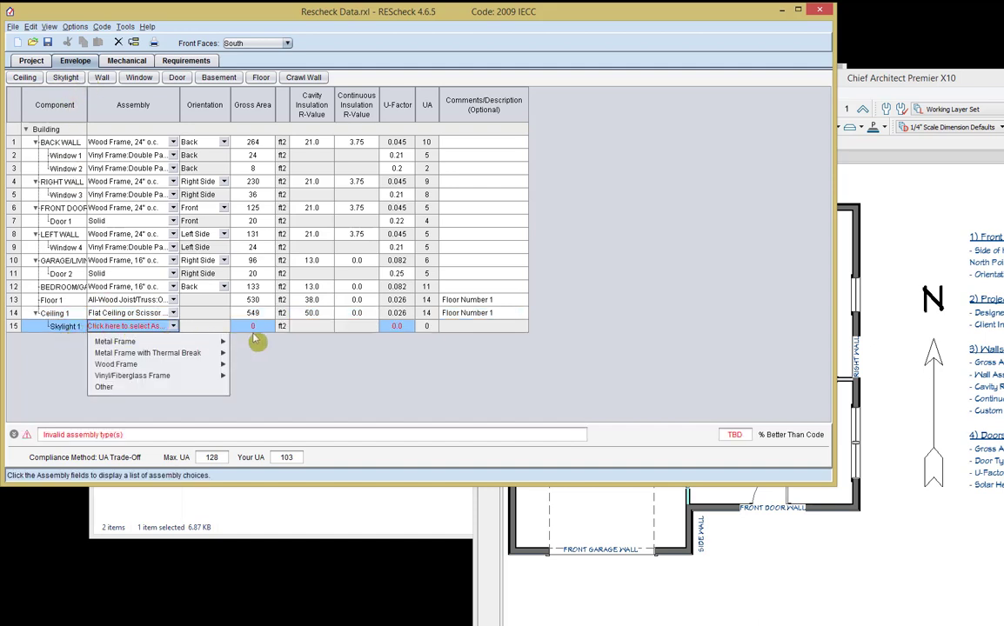
{"action": "right_click", "coordinate": [16, 329]}
{"action": "left_click", "coordinate": [68, 385]}
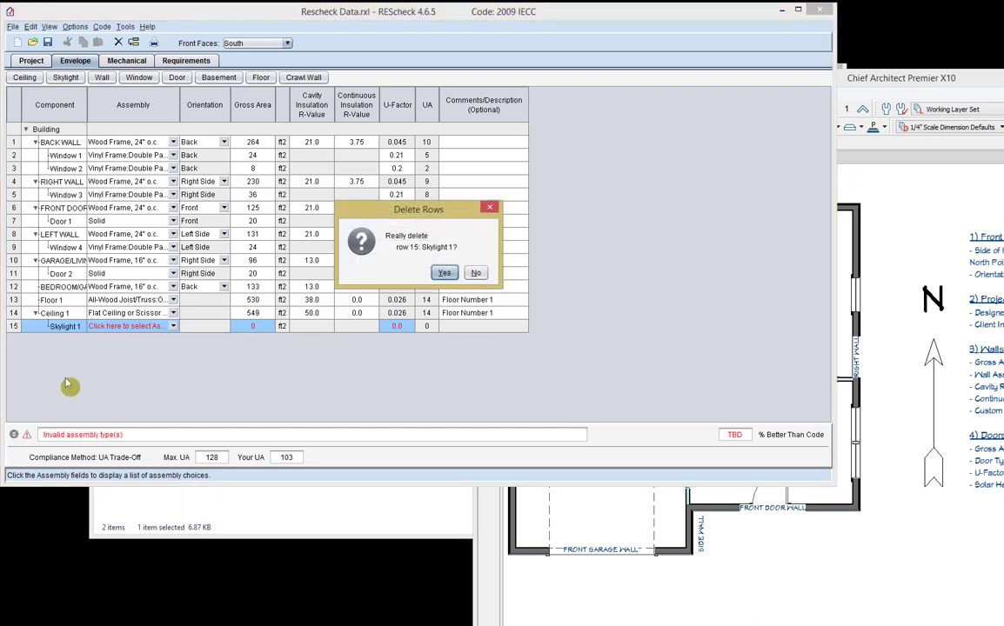
{"action": "left_click", "coordinate": [443, 272]}
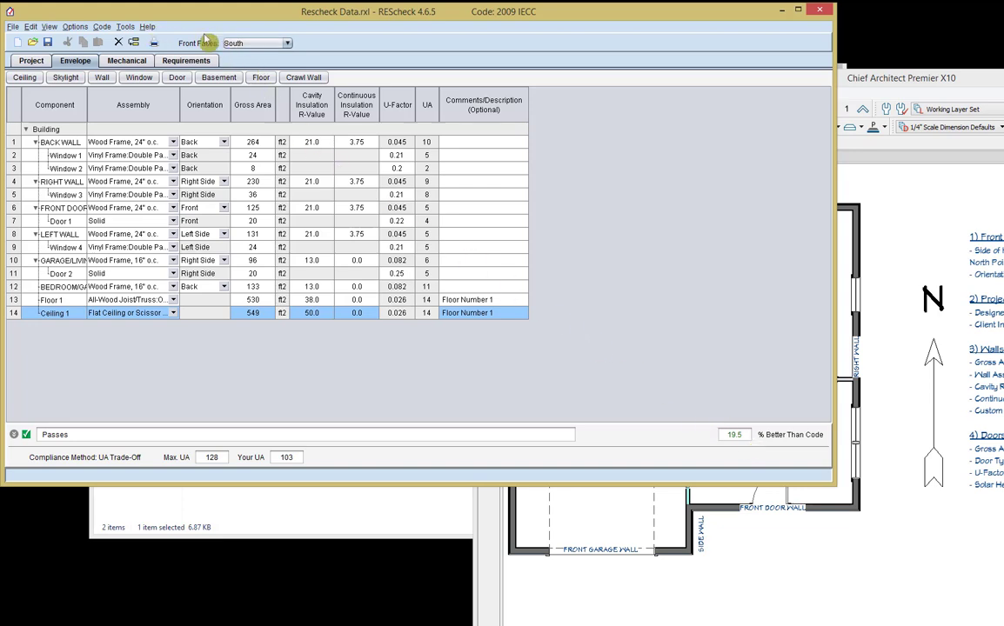
Switch to the web browser to view the REScheck page of the Building Energy Codes Program
{"action": "key", "text": "alt+Tab"}
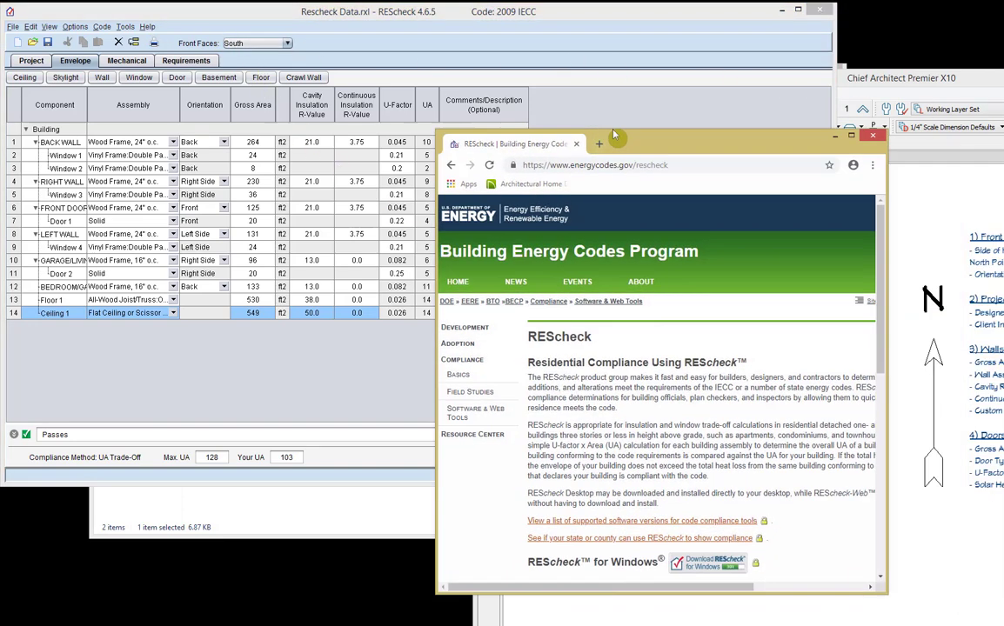